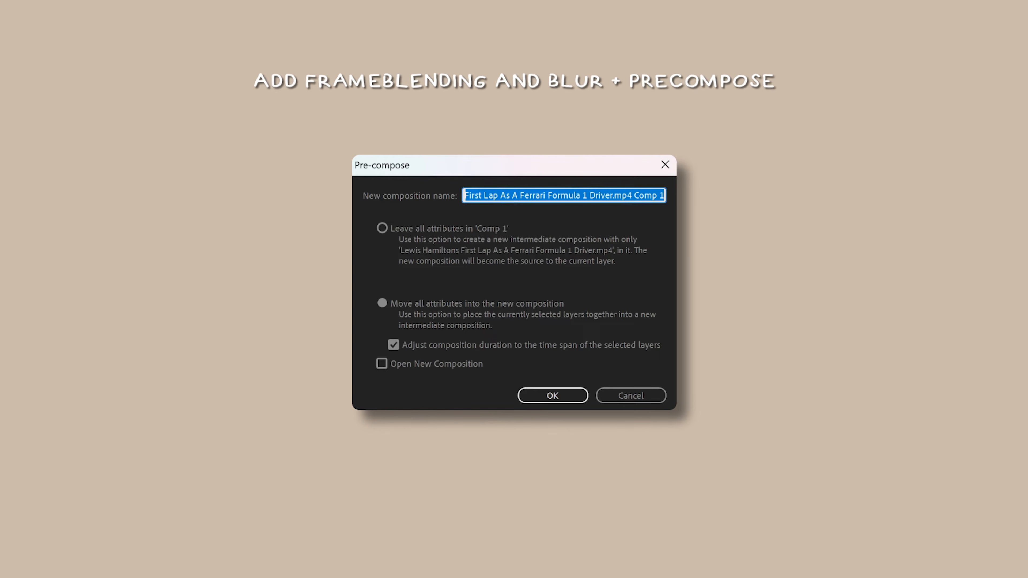
# - Pre-compose the clip under the name 1, moving all attributes into the new composition
pyautogui.write('1')
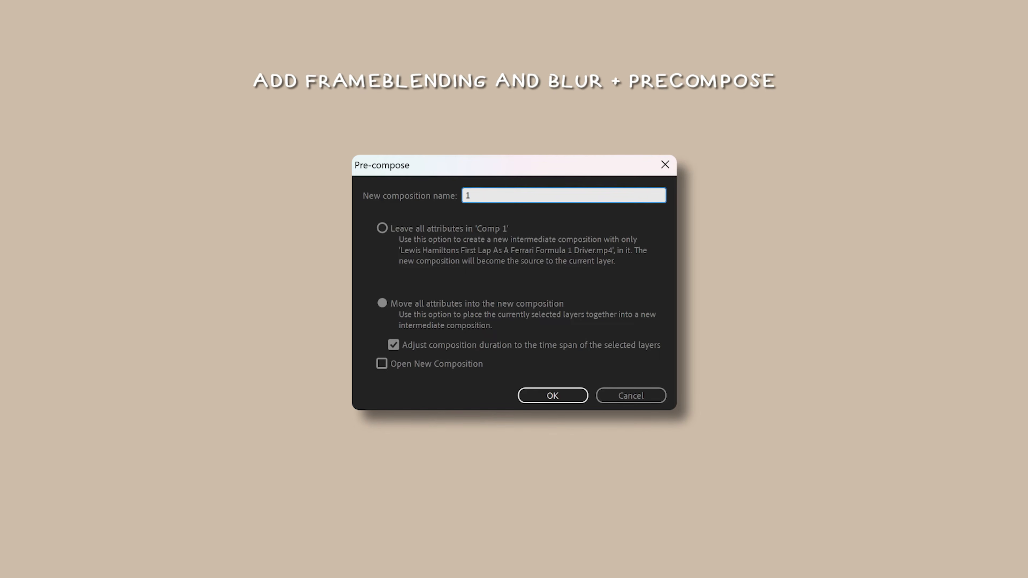
pyautogui.click(459, 303)
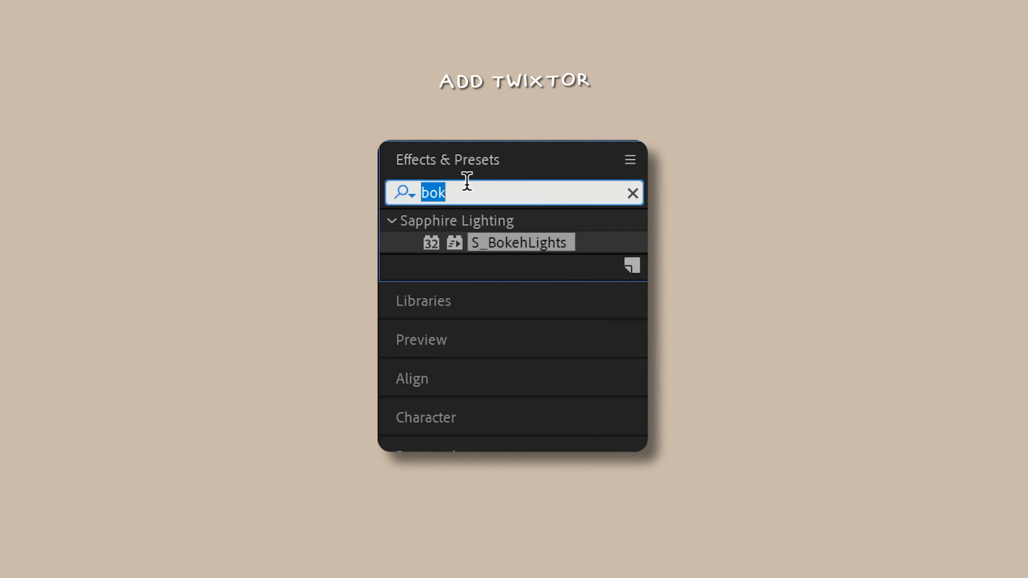
# - Find the Twixtor Pro effect and apply it to pre-composed clip 1
pyautogui.write('twixt')
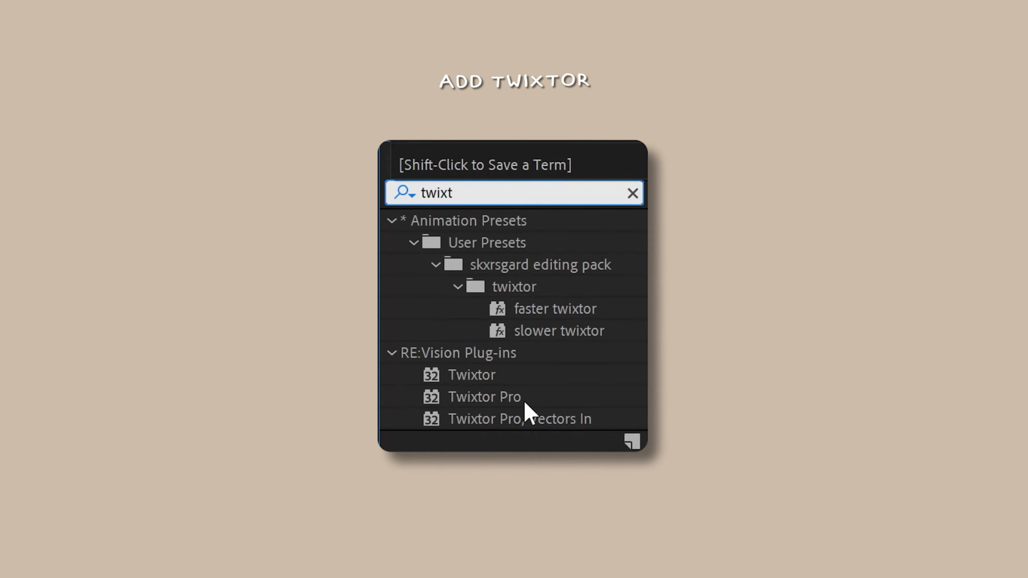
pyautogui.moveTo(525, 402); pyautogui.dragTo(500, 397)
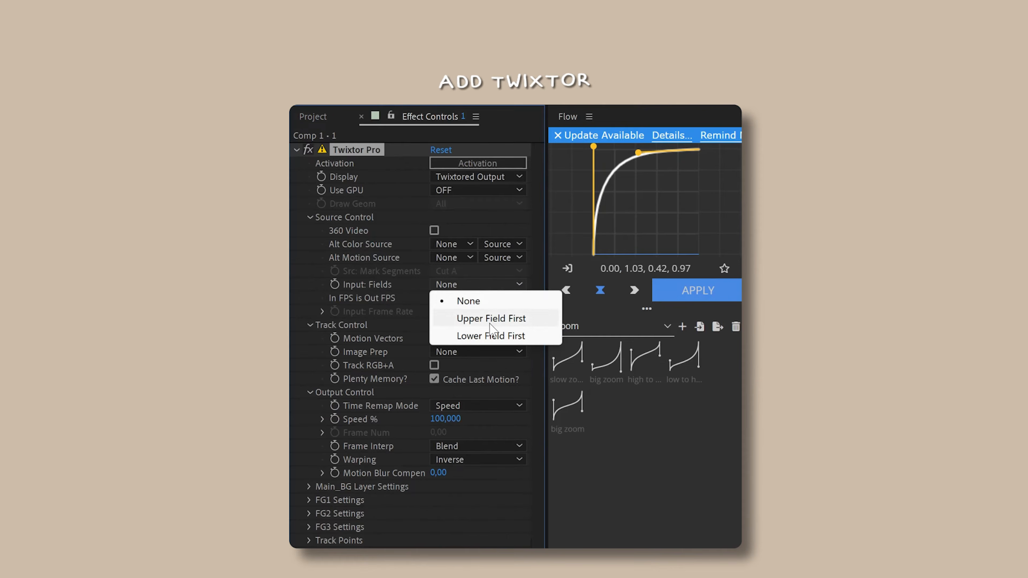
# - Configure Twixtor Pro with Upper Field First input, Inverse w/ Smart Blend warping, Motion Weighted Blend interpolation and Contrast/Edge Enhance image prep
pyautogui.click(489, 316)
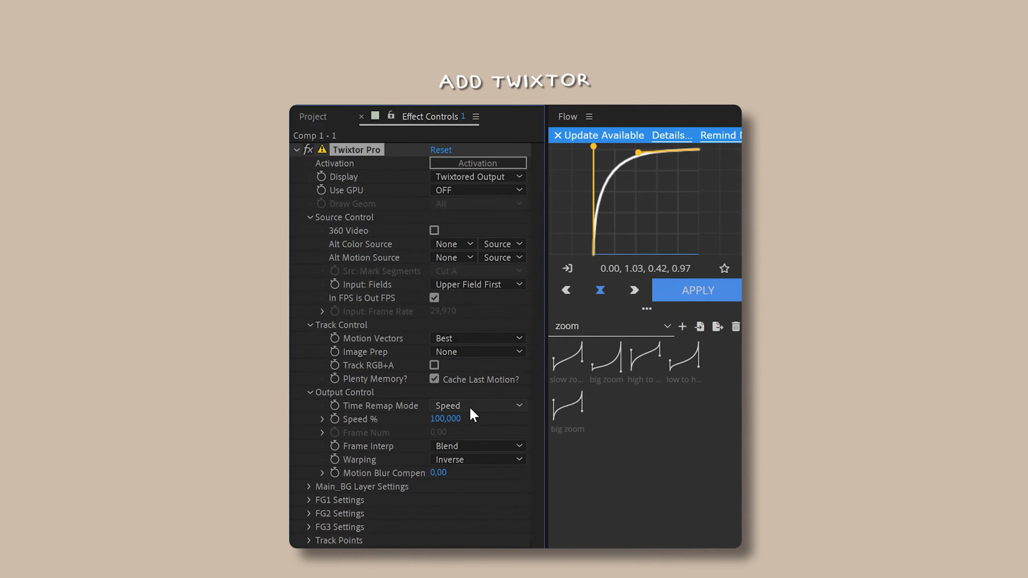
pyautogui.click(470, 459)
pyautogui.click(479, 491)
pyautogui.click(473, 445)
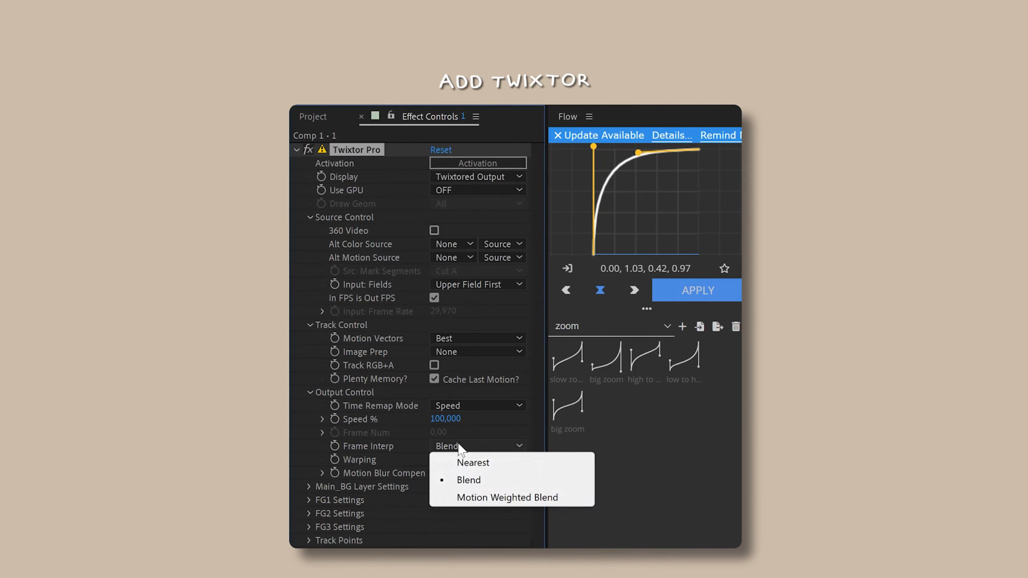
pyautogui.click(481, 499)
pyautogui.click(465, 351)
pyautogui.click(481, 386)
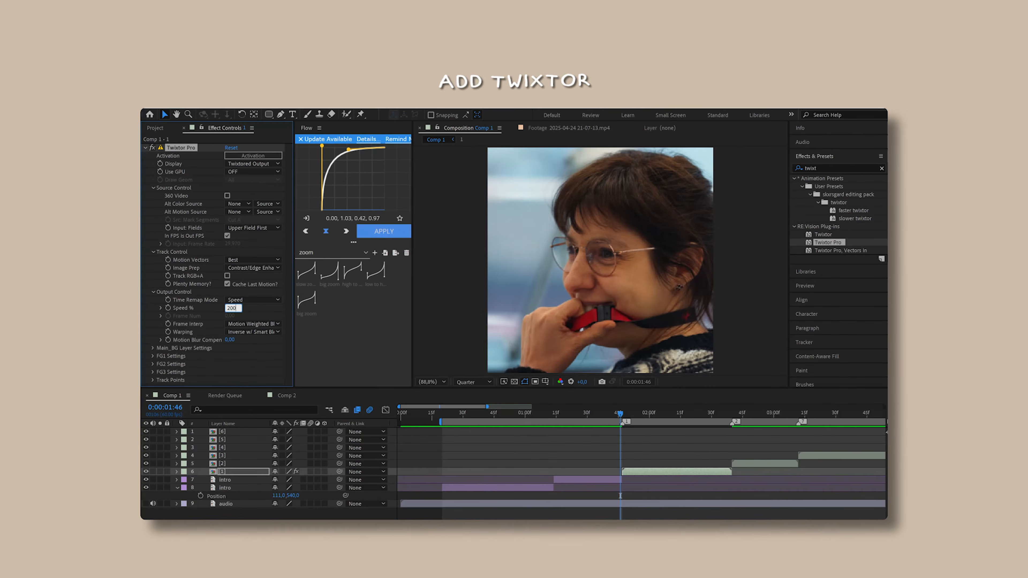
# - Keyframe Twixtor Pro's Speed % on clip 1 at 200 at the start, 70 at 0:00:02:12 and 200 at the clip's end
pyautogui.click(673, 414)
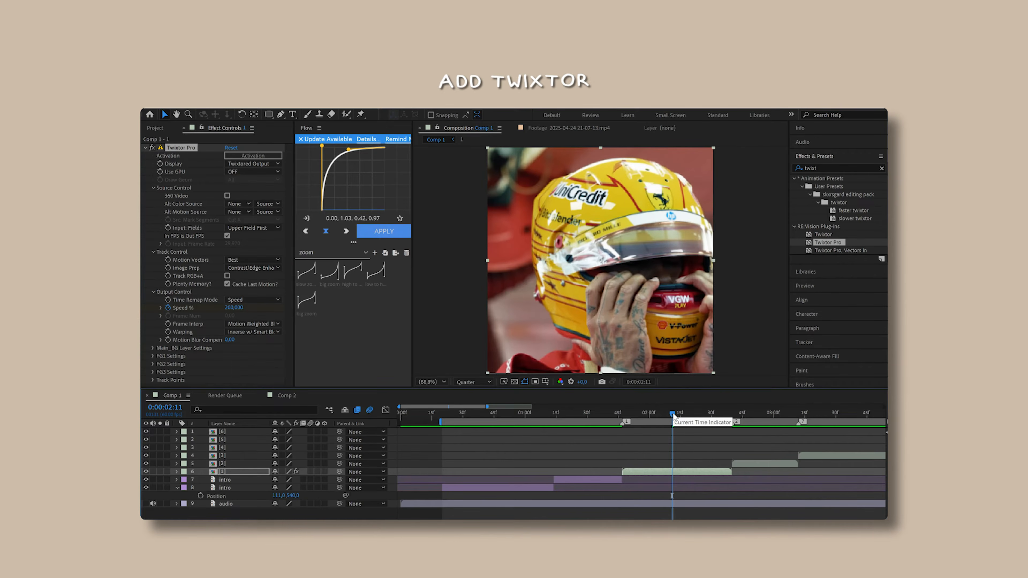
pyautogui.click(233, 308)
pyautogui.write('75')
pyautogui.press('BackSpace')
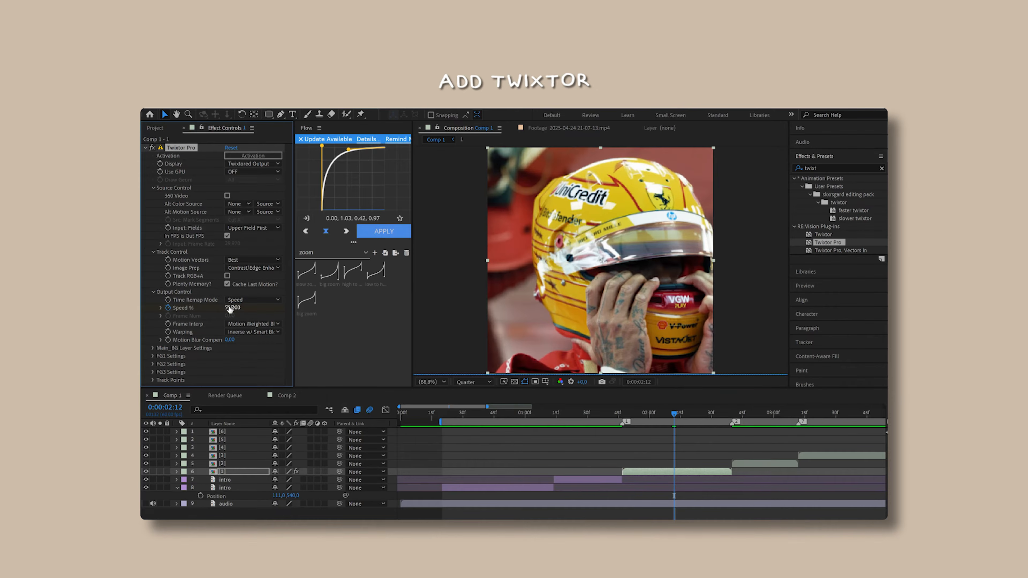
pyautogui.write('0')
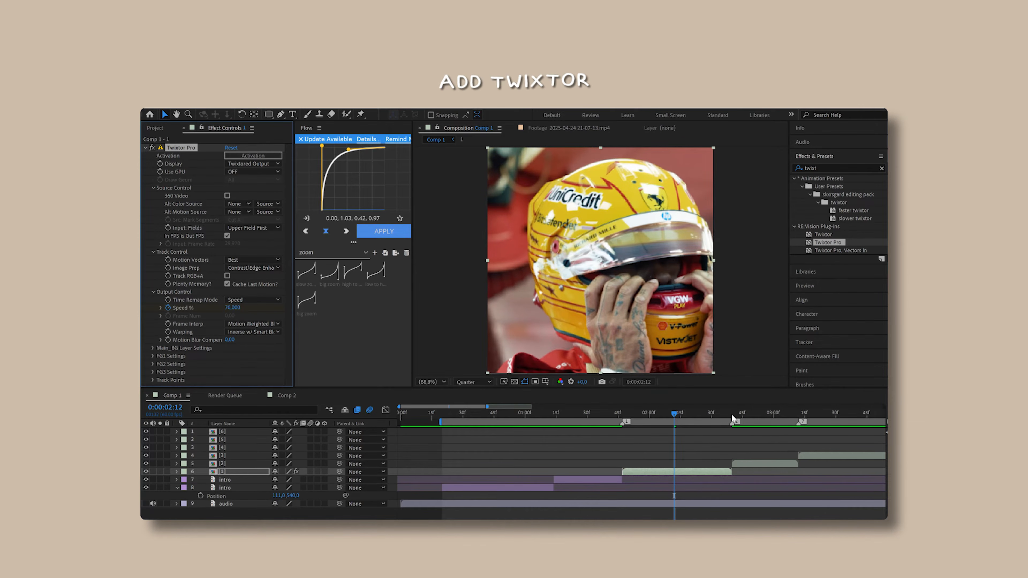
pyautogui.click(732, 418)
pyautogui.click(232, 308)
pyautogui.write('20')
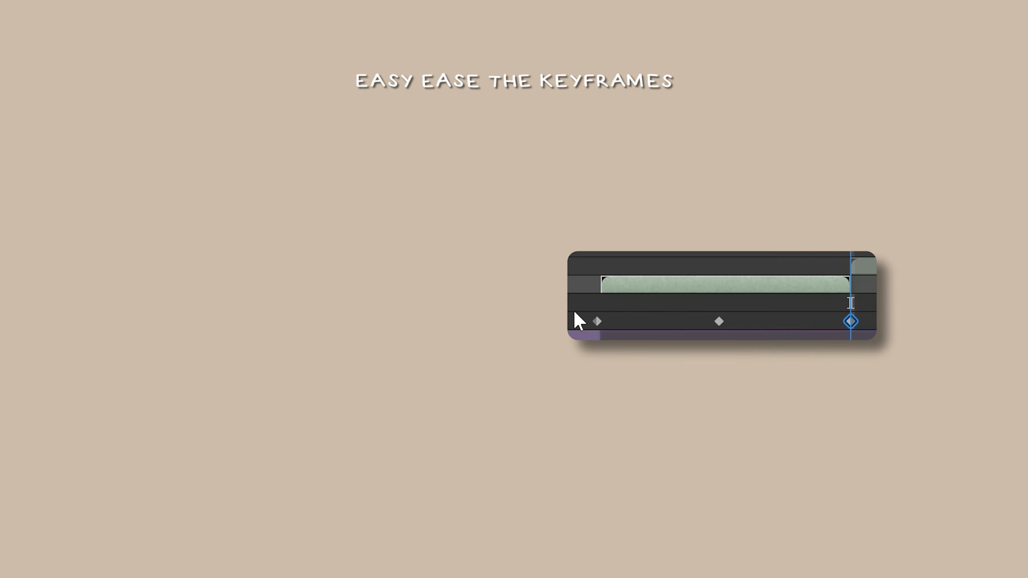
# - Apply Easy Ease to the three Speed keyframes and reshape their value graph with a wider valley and shorter handles at both ends
pyautogui.rightClick(850, 321)
pyautogui.moveTo(361, 382)
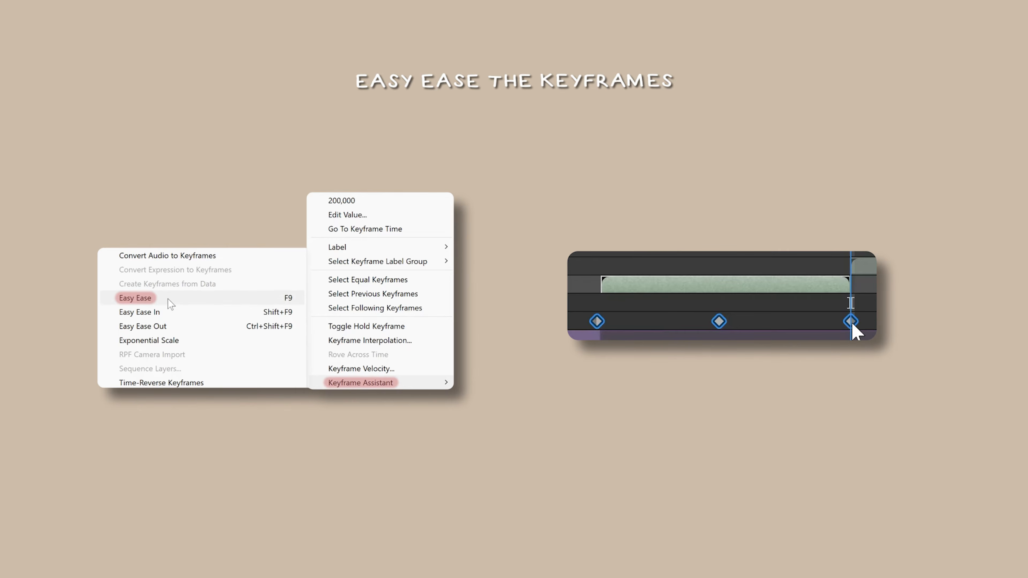
pyautogui.moveTo(477, 329); pyautogui.dragTo(587, 347)
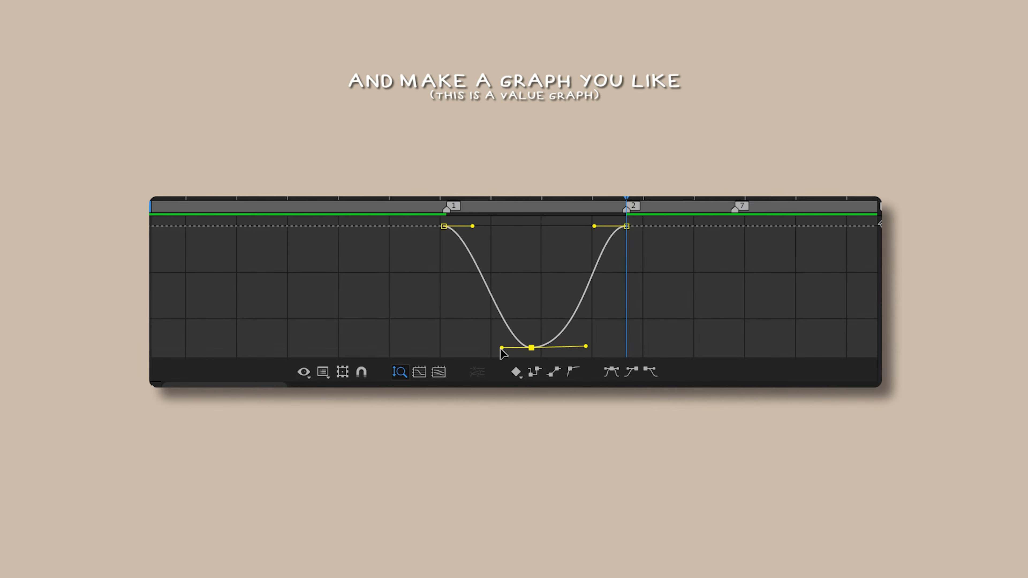
pyautogui.moveTo(502, 347); pyautogui.dragTo(477, 348)
pyautogui.moveTo(472, 225); pyautogui.dragTo(456, 230)
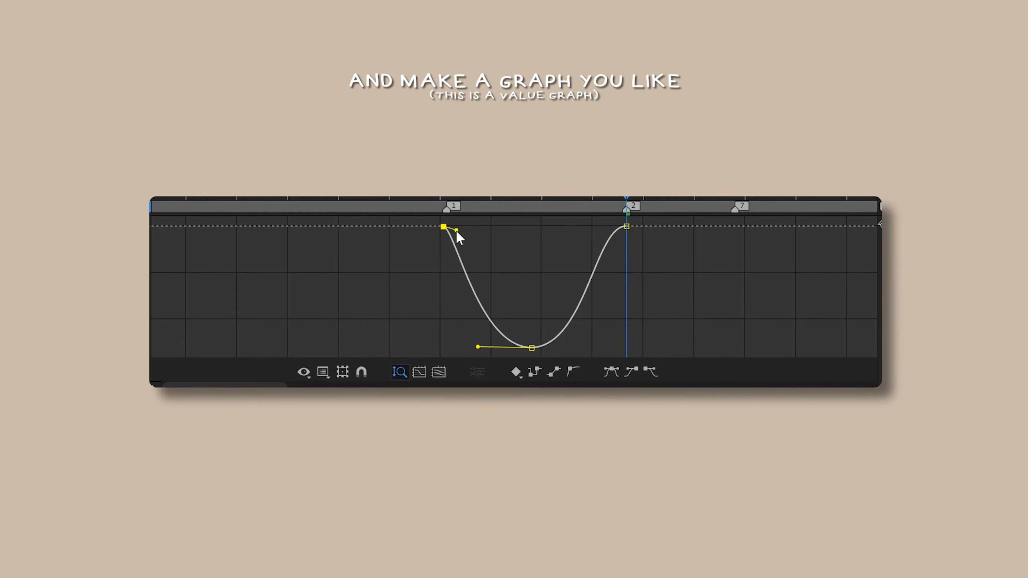
pyautogui.moveTo(594, 226); pyautogui.dragTo(614, 227)
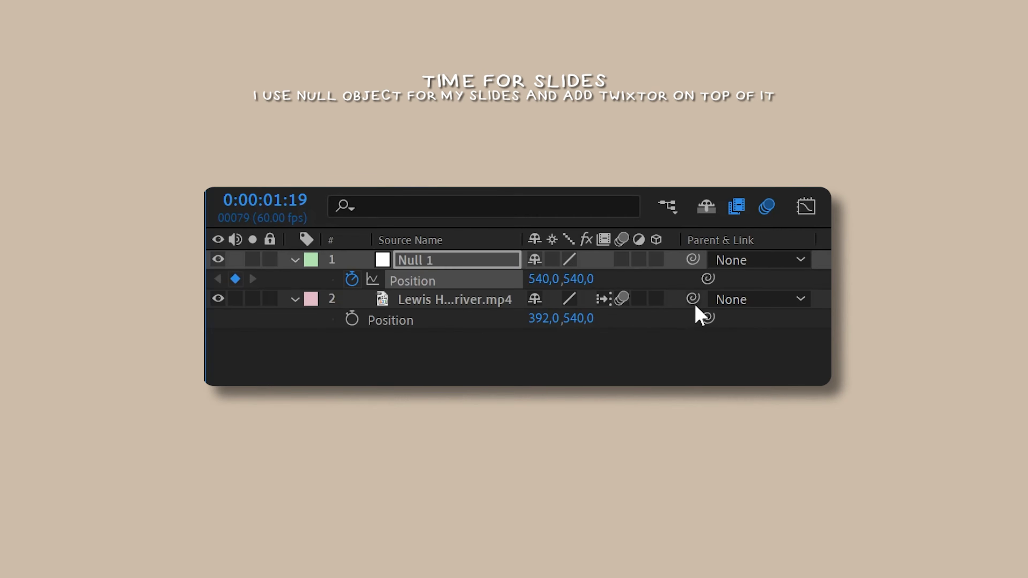
# - Parent the footage in composition 1 to Null 1 and keyframe the null's position at 1644, 540 at 0:00:02:12
pyautogui.moveTo(340, 464); pyautogui.dragTo(229, 455)
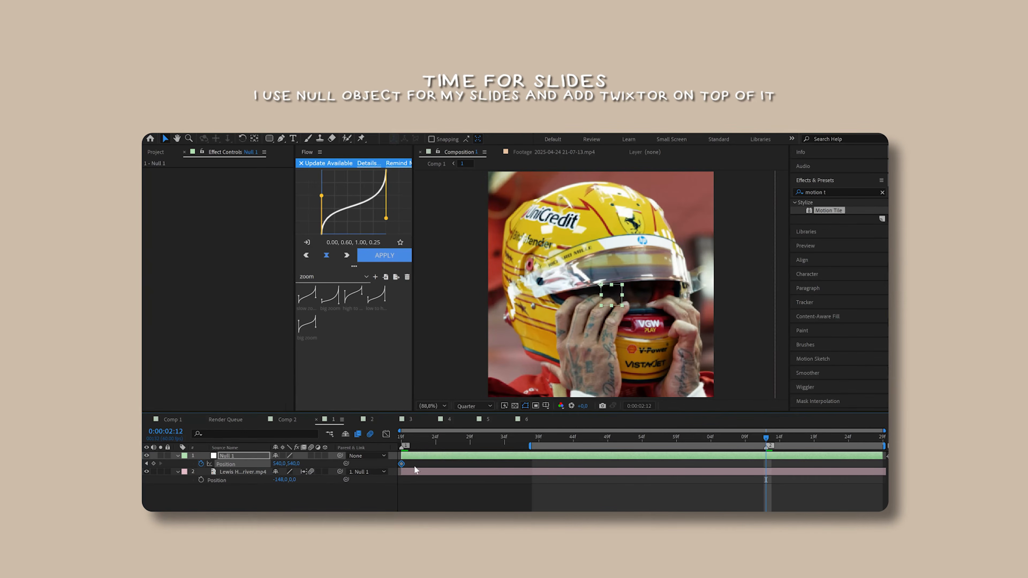
pyautogui.moveTo(280, 463); pyautogui.dragTo(823, 483)
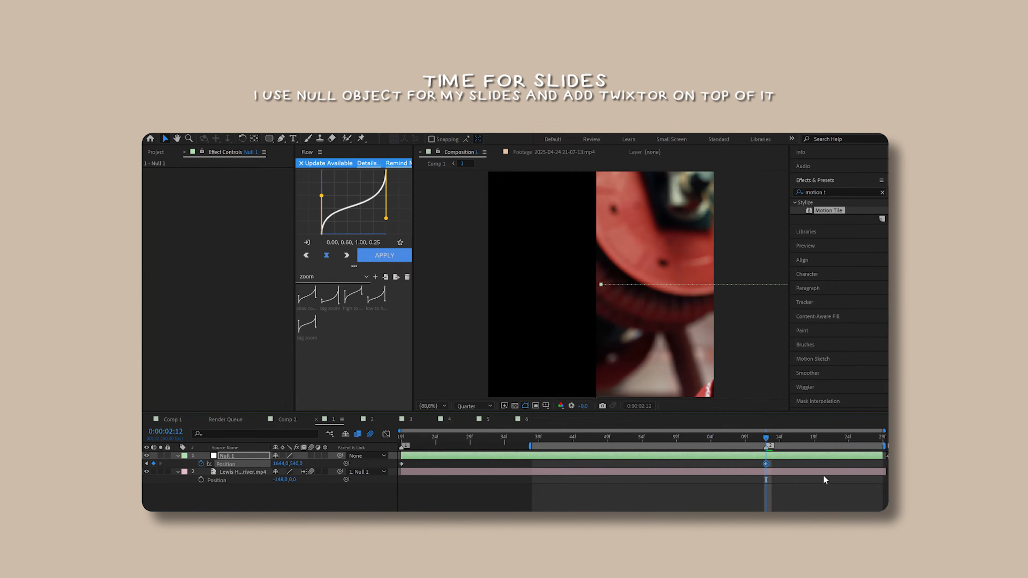
# - Add Motion Tile to the footage in composition 1 and shape the slide's Flow curve to about 0.87, 0.01, 1.00, 0.28
pyautogui.moveTo(832, 211); pyautogui.dragTo(640, 474)
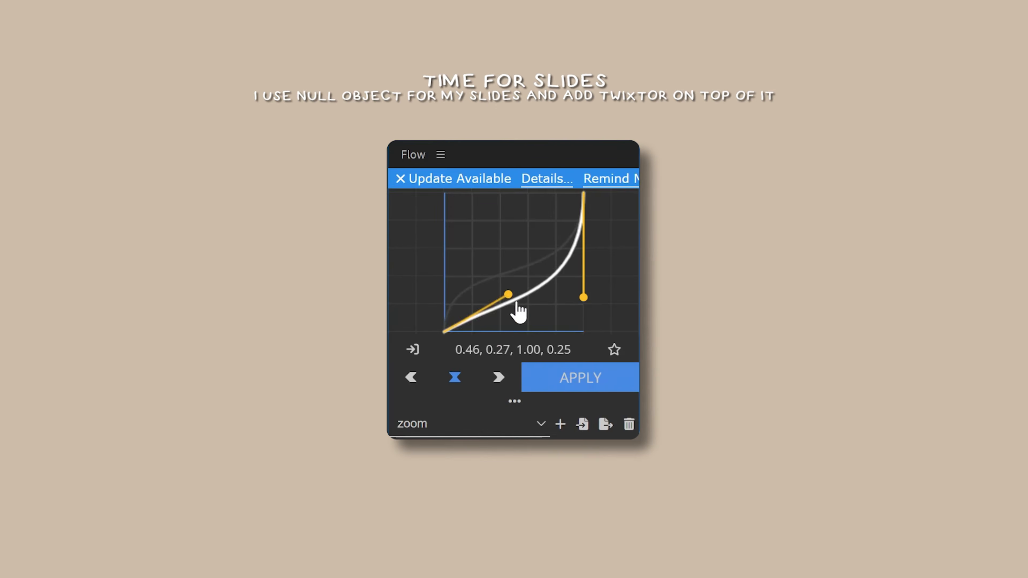
pyautogui.moveTo(519, 312); pyautogui.dragTo(585, 271)
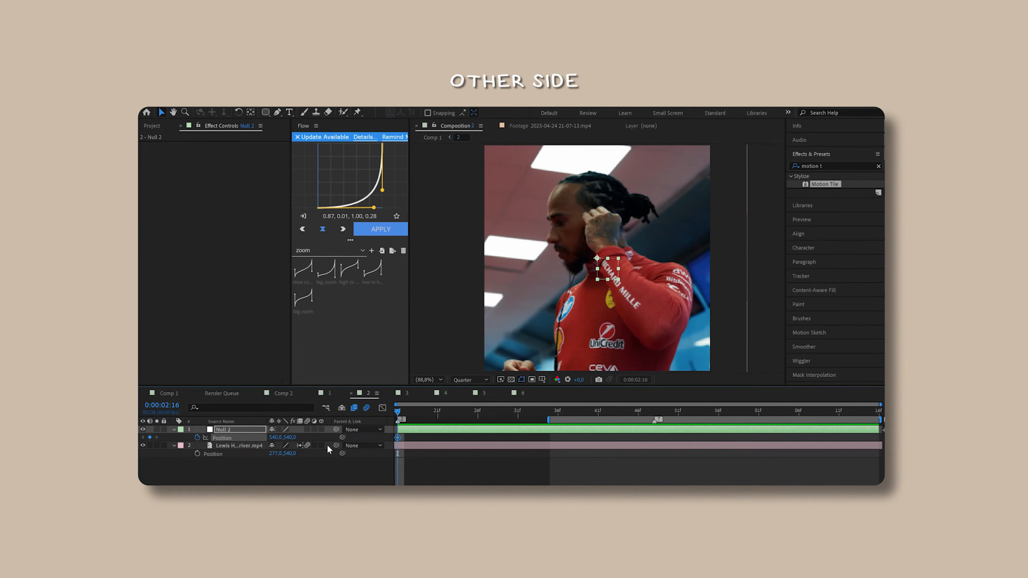
# - Parent the footage in composition 2 to Null 2 and keyframe the null sliding from -268, 540 at 0:00:02:16 to 540, 540
pyautogui.moveTo(336, 445); pyautogui.dragTo(242, 431)
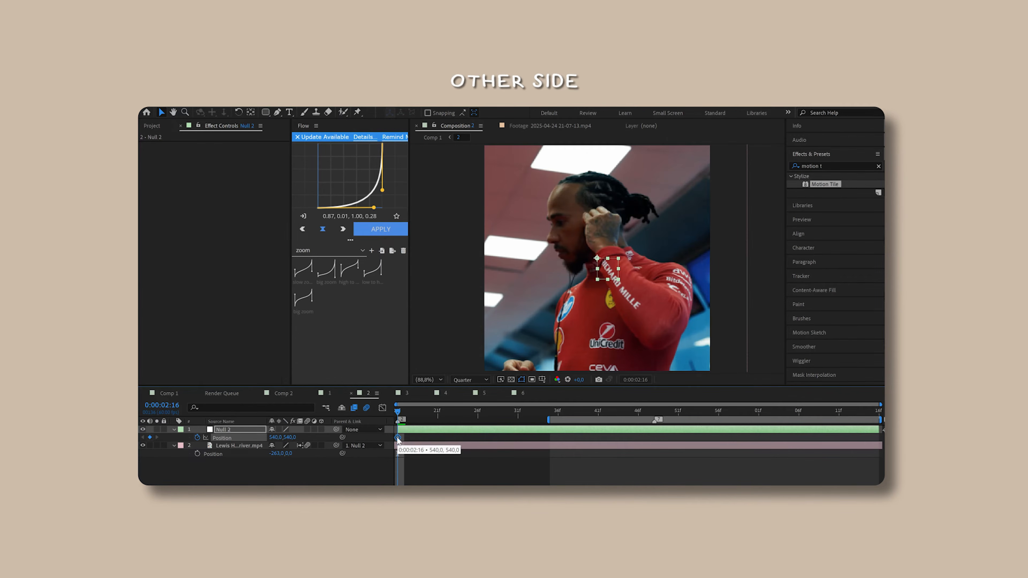
pyautogui.moveTo(397, 438); pyautogui.dragTo(549, 438)
pyautogui.moveTo(274, 438); pyautogui.dragTo(161, 438)
pyautogui.moveTo(276, 438); pyautogui.dragTo(157, 477)
# - Apply a Flow curve of 0.00, 0.89, 0.16, 1.00 to Null 2's position keyframes and shift the first keyframe slightly earlier
pyautogui.moveTo(680, 436); pyautogui.dragTo(388, 448)
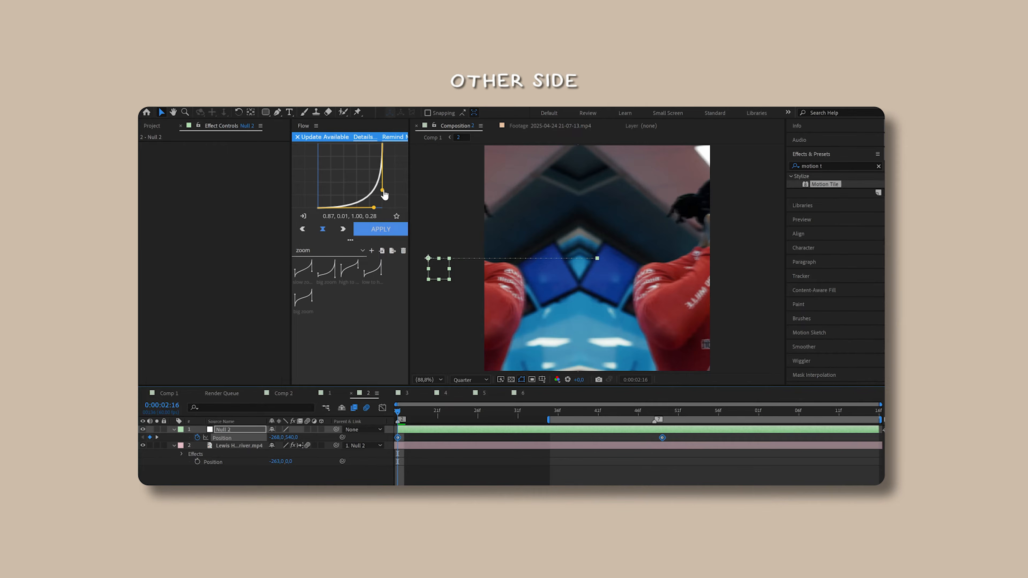
pyautogui.moveTo(384, 195); pyautogui.dragTo(329, 158)
pyautogui.moveTo(374, 208); pyautogui.dragTo(313, 158)
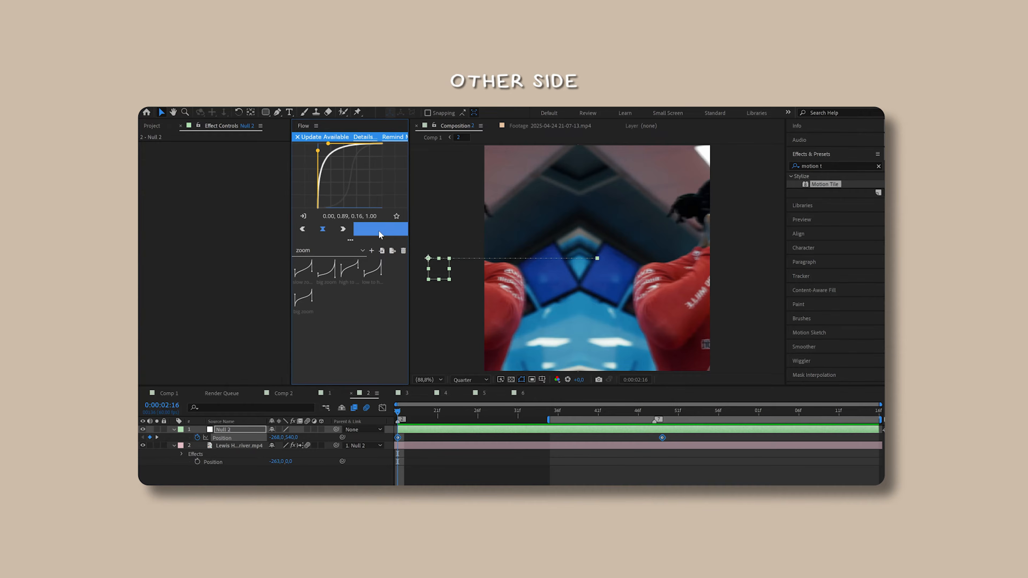
pyautogui.click(380, 231)
pyautogui.click(416, 474)
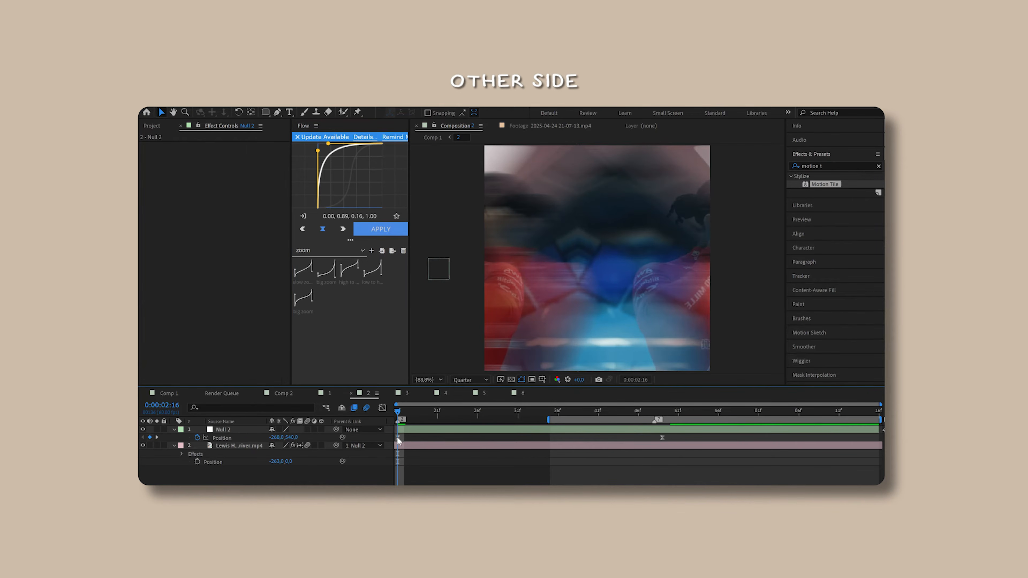
pyautogui.moveTo(398, 438); pyautogui.dragTo(390, 439)
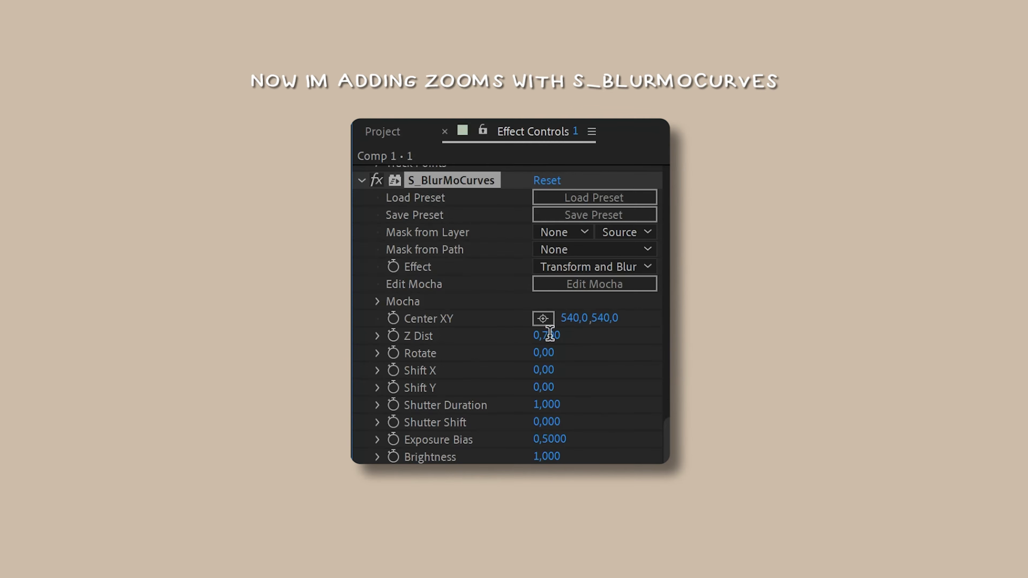
# - Change the Z Dist of the S_BlurMoCurves effect on clip 1 to create a zoom
pyautogui.click(550, 335)
pyautogui.write('0,5')
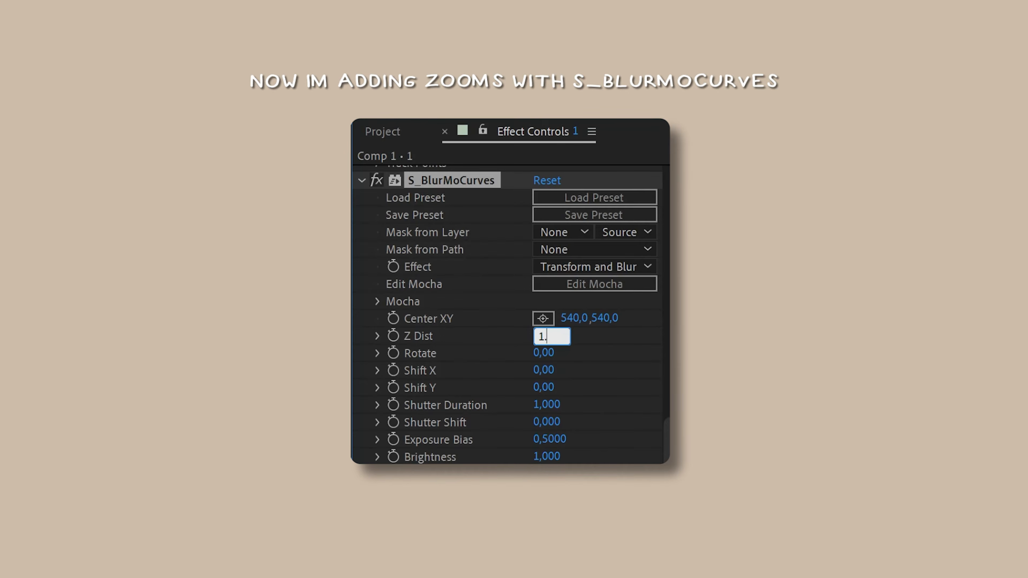
pyautogui.press('Return')
pyautogui.write('0')
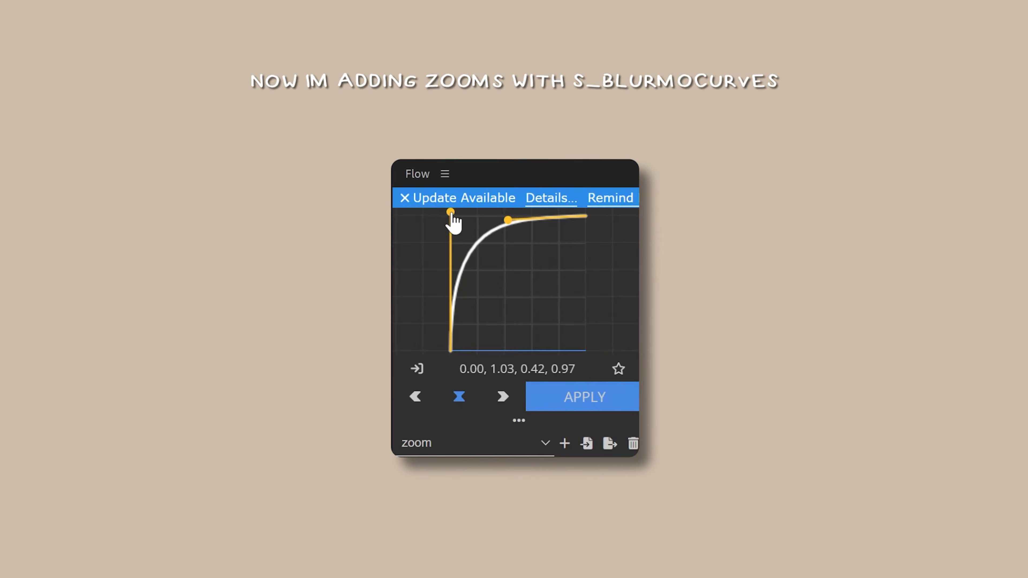
# - Shape the zoom's Flow curve to about 0.01, 0.56, 1.00, 0.34 and apply it to the keyframes
pyautogui.moveTo(450, 216); pyautogui.dragTo(448, 273)
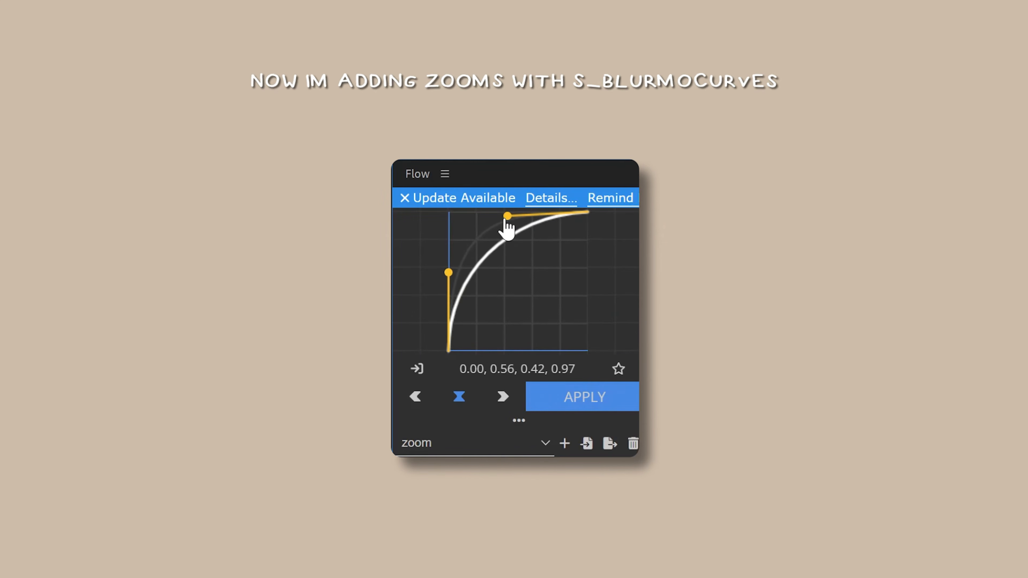
pyautogui.moveTo(506, 216); pyautogui.dragTo(587, 304)
pyautogui.moveTo(452, 284); pyautogui.dragTo(452, 280)
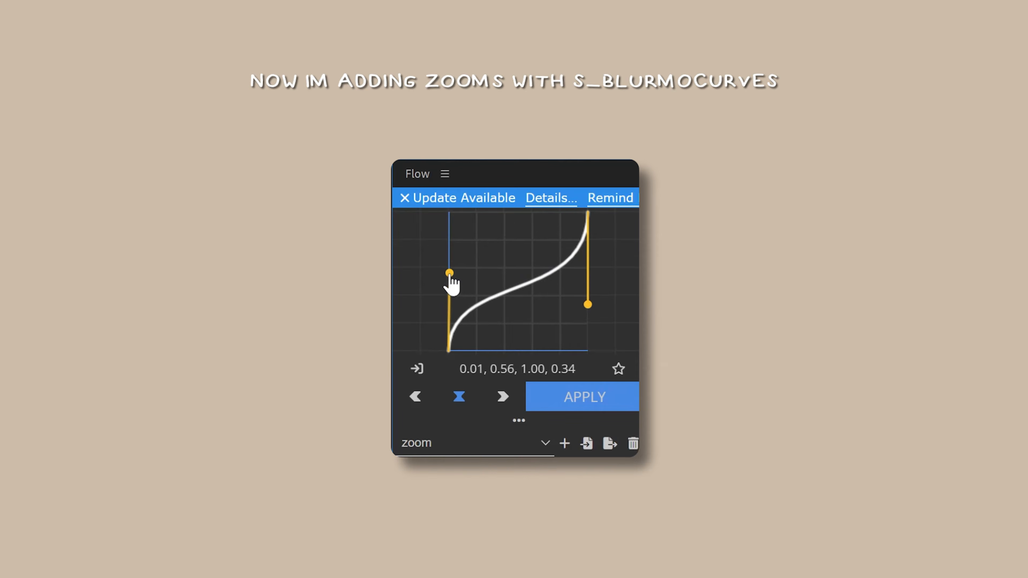
pyautogui.click(545, 412)
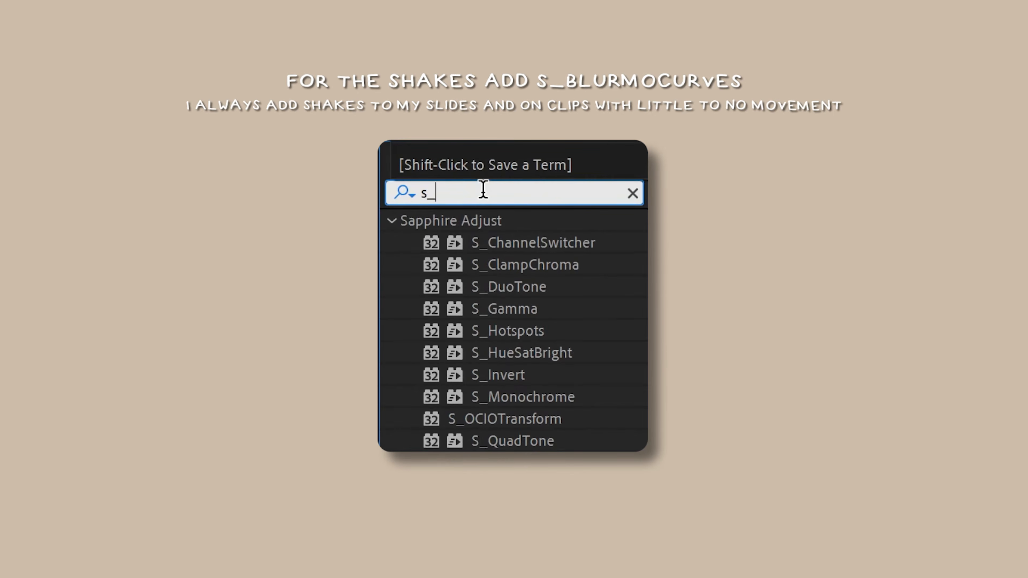
# - Add S_BlurMoCurves for the shake and keyframe its Shift Y at -30 at the layer's start
pyautogui.write('blur')
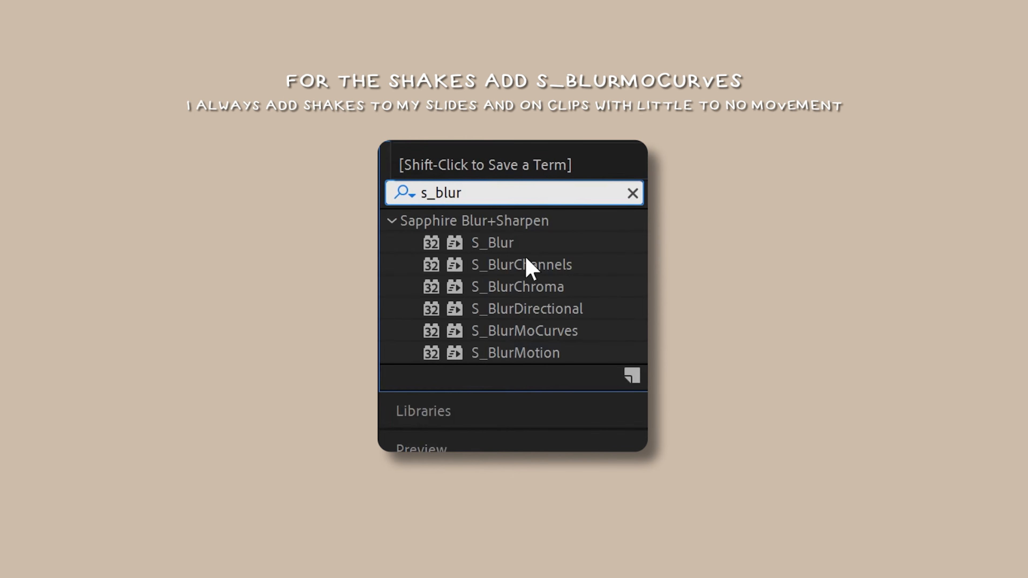
pyautogui.doubleClick(545, 330)
pyautogui.click(540, 300)
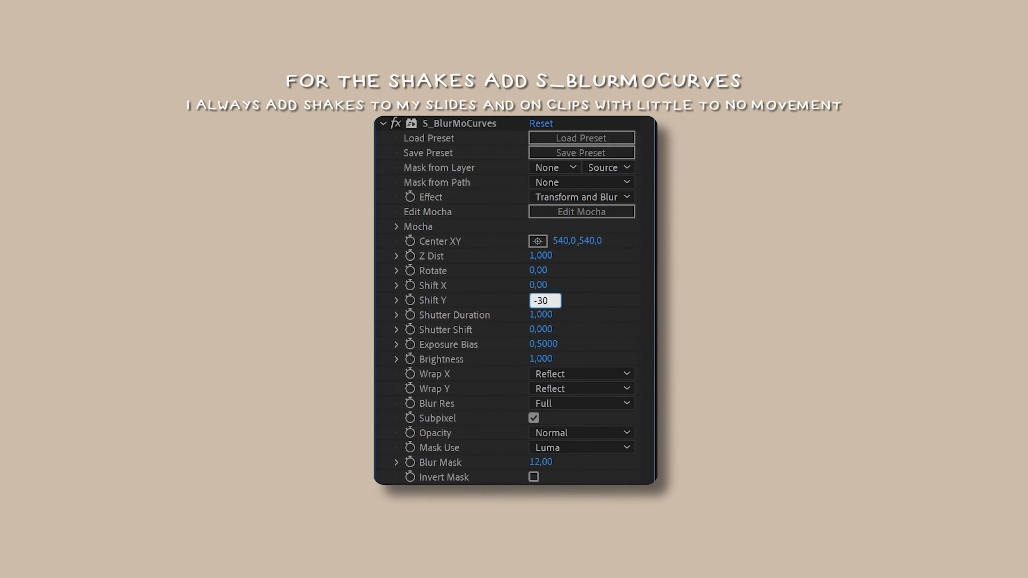
pyautogui.write('-30')
pyautogui.press('Return')
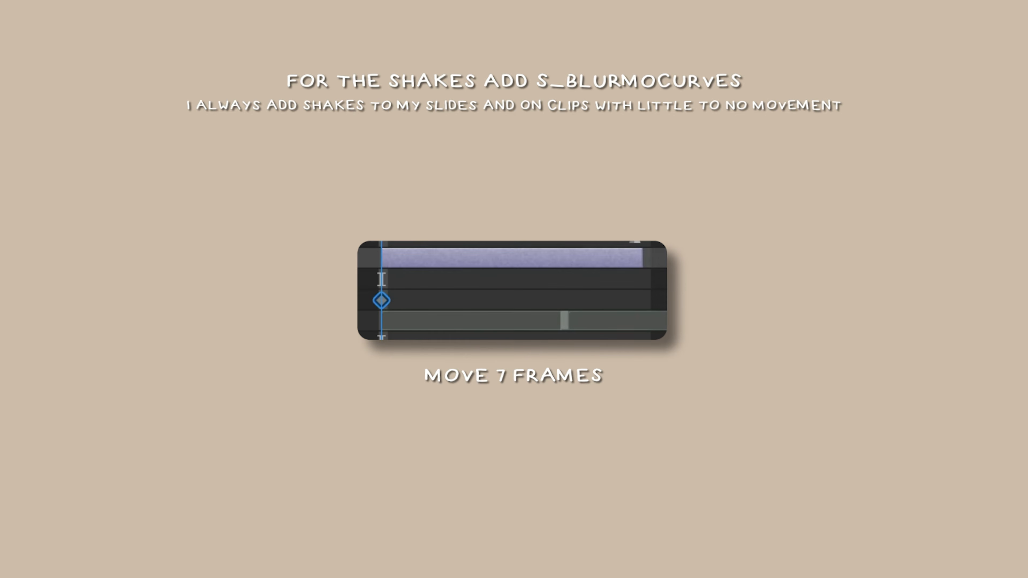
# - Advance seven frames from the first shake keyframe and set Shift Y to 16
pyautogui.hotkey('ctrl', 'Right')
pyautogui.hotkey('ctrl', 'Right')
pyautogui.hotkey('ctrl', 'Right')
pyautogui.hotkey('ctrl', 'Right')
pyautogui.hotkey('ctrl', 'Right')
pyautogui.hotkey('ctrl', 'Right')
pyautogui.hotkey('ctrl', 'Right')
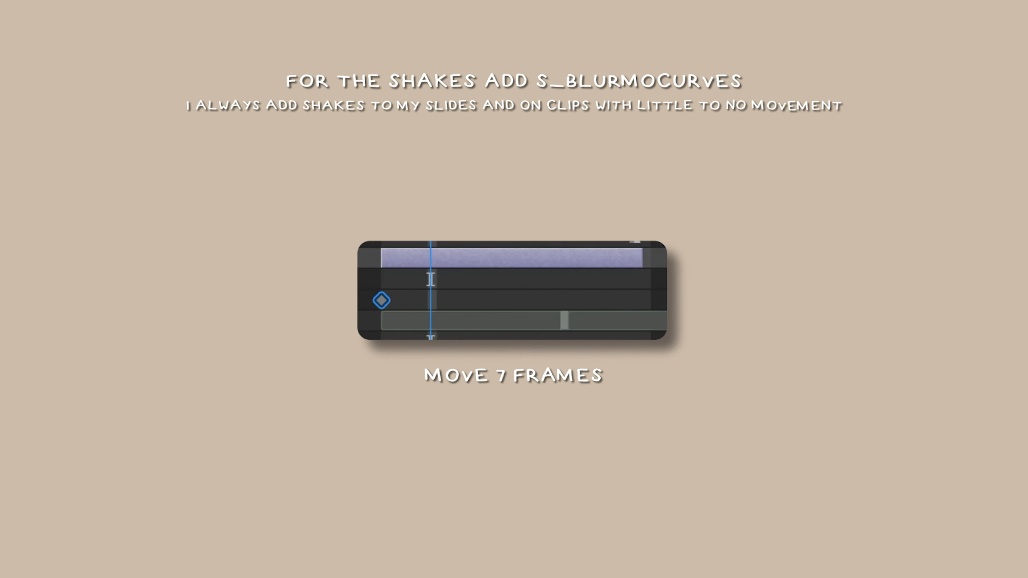
pyautogui.click(544, 300)
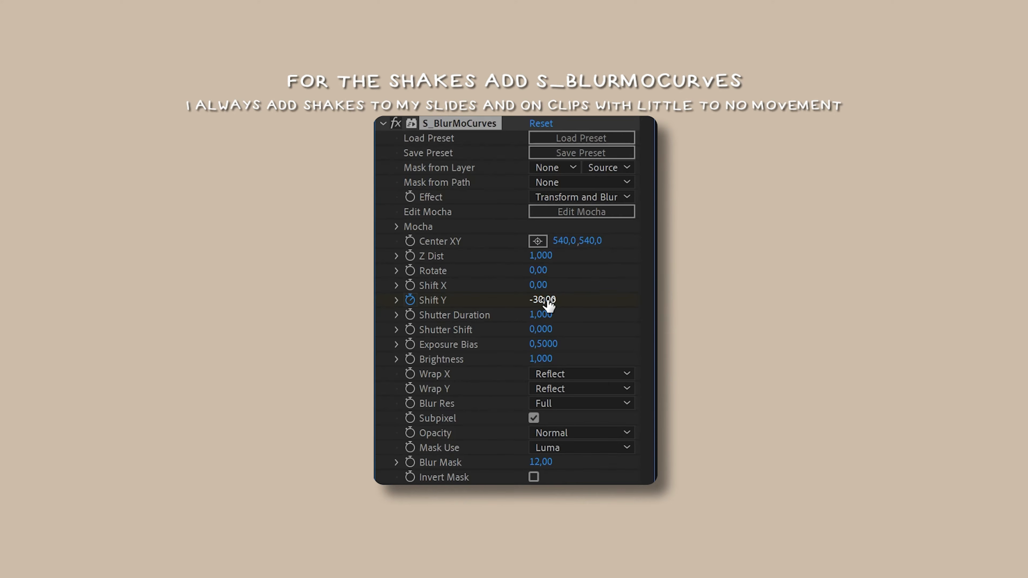
pyautogui.write('16')
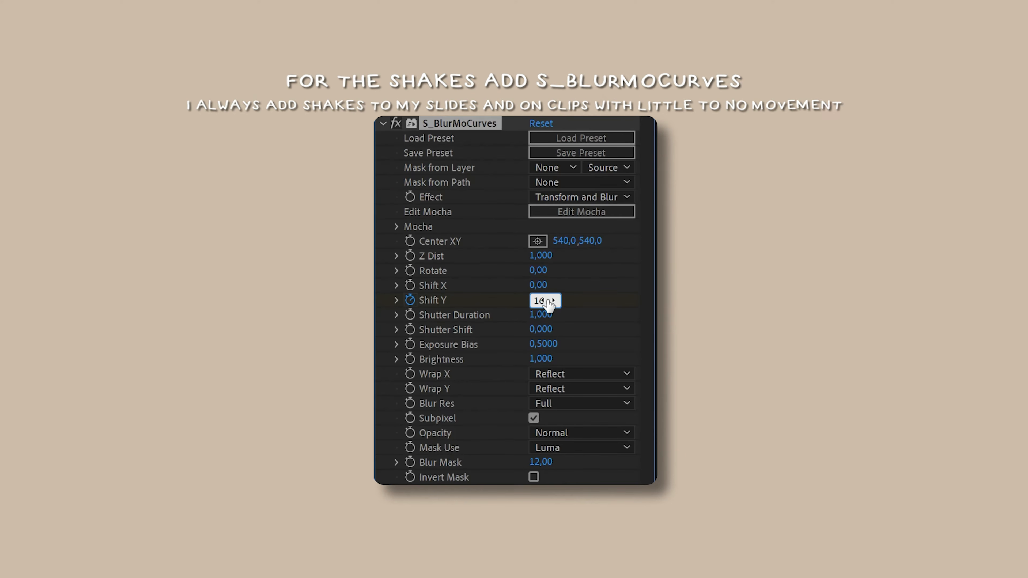
# - Advance eight frames from the second shake keyframe and set the S_BlurMoCurves Shift Y to -6
pyautogui.hotkey('ctrl', 'Right')
pyautogui.hotkey('ctrl', 'Right')
pyautogui.hotkey('ctrl', 'Right')
pyautogui.hotkey('ctrl', 'Right')
pyautogui.hotkey('ctrl', 'Right')
pyautogui.hotkey('ctrl', 'Right')
pyautogui.hotkey('ctrl', 'Right')
pyautogui.hotkey('ctrl', 'Right')
pyautogui.write('-6')
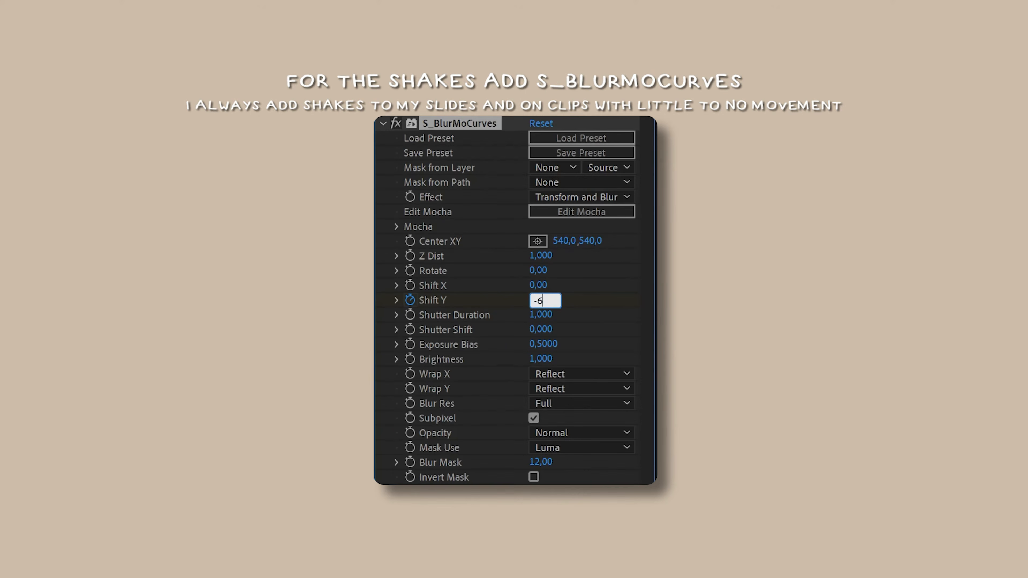
pyautogui.press('Return')
# - Move the playhead nine frames past the -6 Shift Y keyframe to reach the next shake position
pyautogui.hotkey('ctrl', 'Right')
pyautogui.hotkey('ctrl', 'Right')
pyautogui.hotkey('ctrl', 'Right')
pyautogui.hotkey('ctrl', 'Right')
pyautogui.hotkey('ctrl', 'Right')
pyautogui.hotkey('ctrl', 'Right')
pyautogui.hotkey('ctrl', 'Right')
pyautogui.hotkey('ctrl', 'Right')
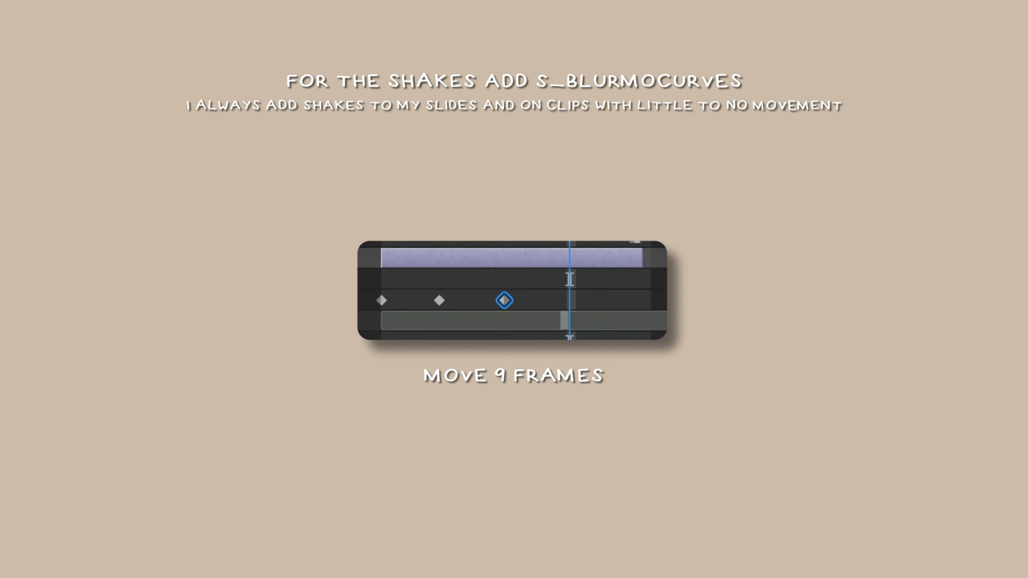
pyautogui.hotkey('ctrl', 'Right')
pyautogui.hotkey('ctrl', 'Right')
pyautogui.hotkey('ctrl', 'Right')
pyautogui.hotkey('ctrl', 'Right')
pyautogui.hotkey('ctrl', 'Right')
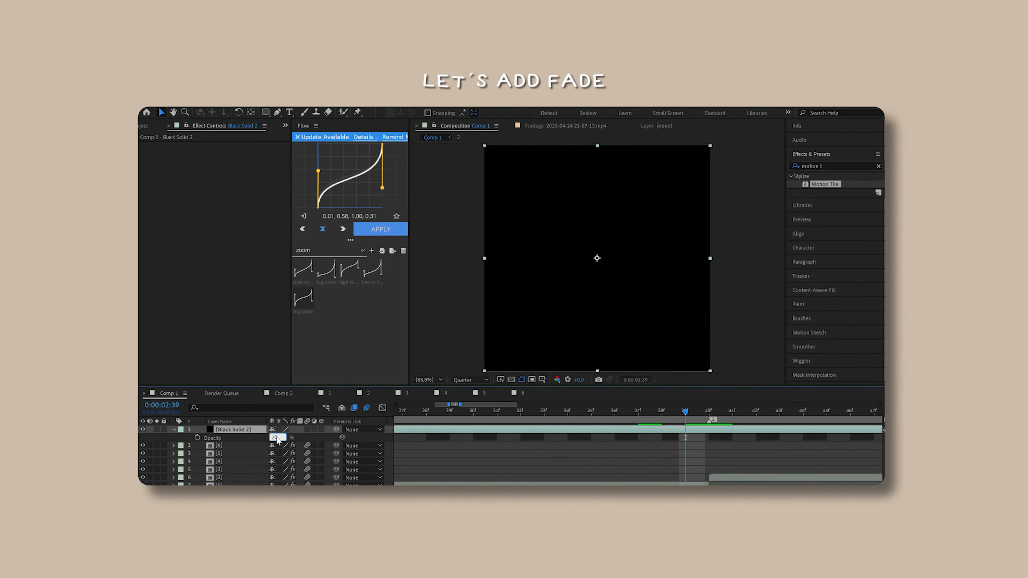
# - Keyframe the black solid's Opacity at 70% at 0:00:02:39 and at 0% at 0:00:02:28 for the fade
pyautogui.press('Return')
pyautogui.click(197, 438)
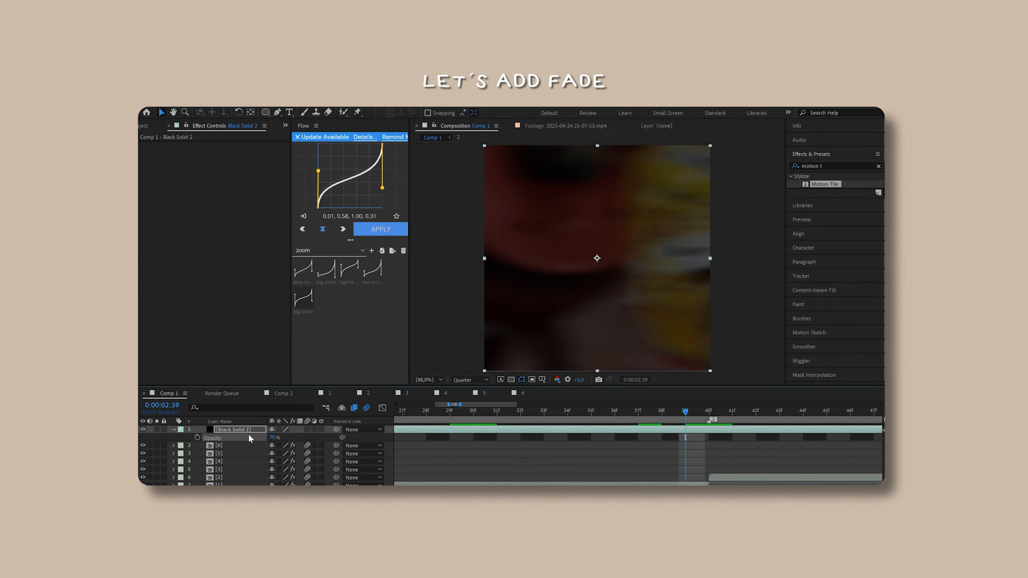
pyautogui.press('pageup')
pyautogui.press('pageup')
pyautogui.press('pageup')
pyautogui.press('pageup')
pyautogui.press('pageup')
pyautogui.press('pageup')
pyautogui.press('pageup')
pyautogui.press('pageup')
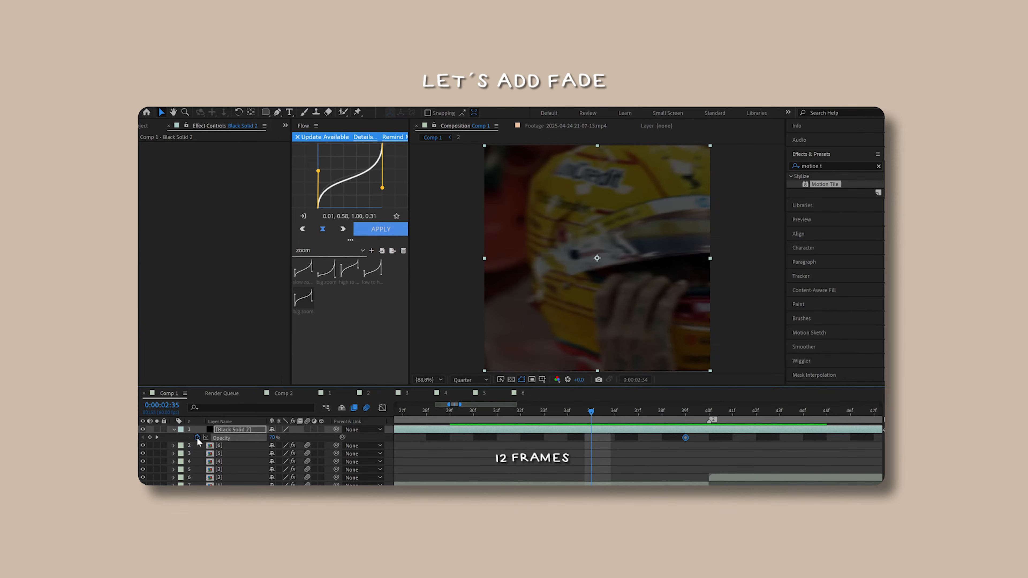
pyautogui.press('pageup')
pyautogui.press('pageup')
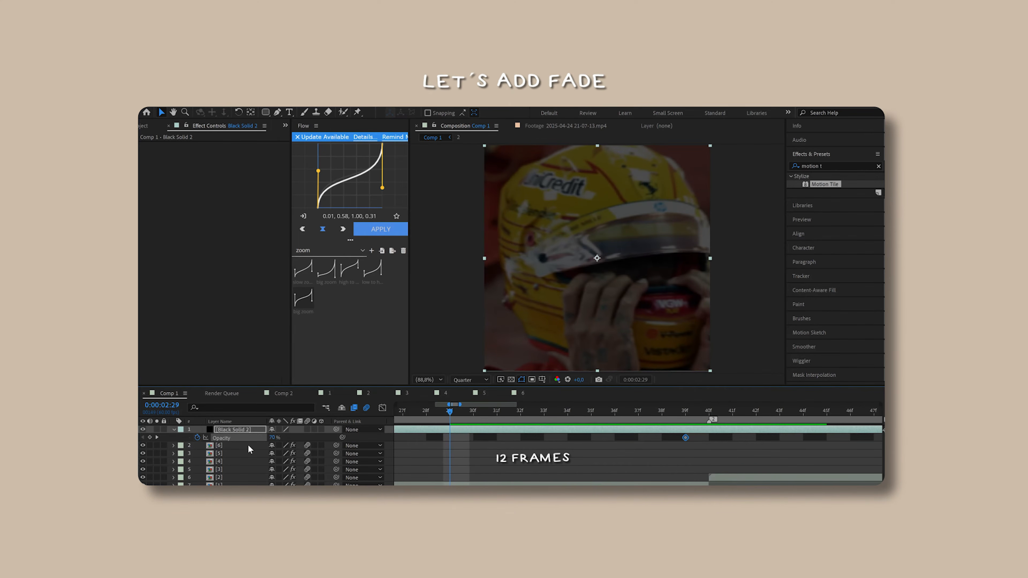
pyautogui.press('pageup')
pyautogui.click(272, 438)
pyautogui.write('0')
pyautogui.press('Return')
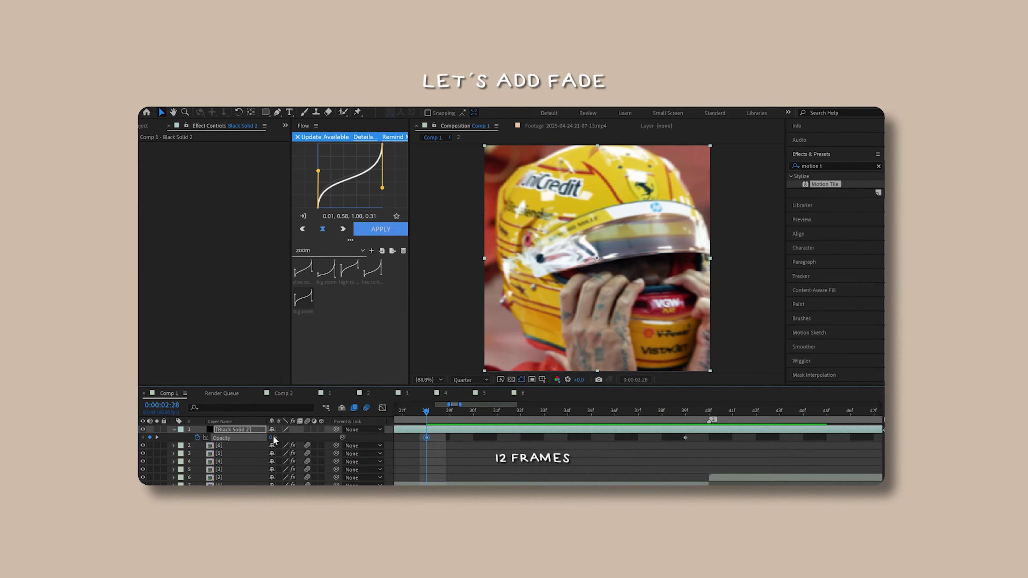
# - Return to the 70% Opacity keyframe of the black solid and advance five frames past it
pyautogui.click(688, 411)
pyautogui.press('pagedown')
pyautogui.press('pagedown')
pyautogui.press('pagedown')
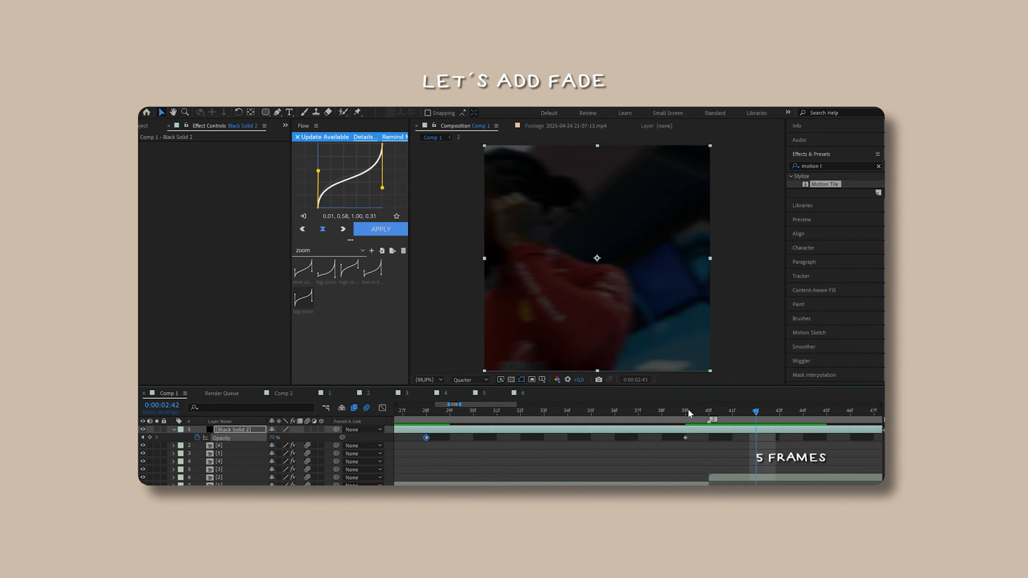
pyautogui.press('pagedown')
pyautogui.press('pagedown')
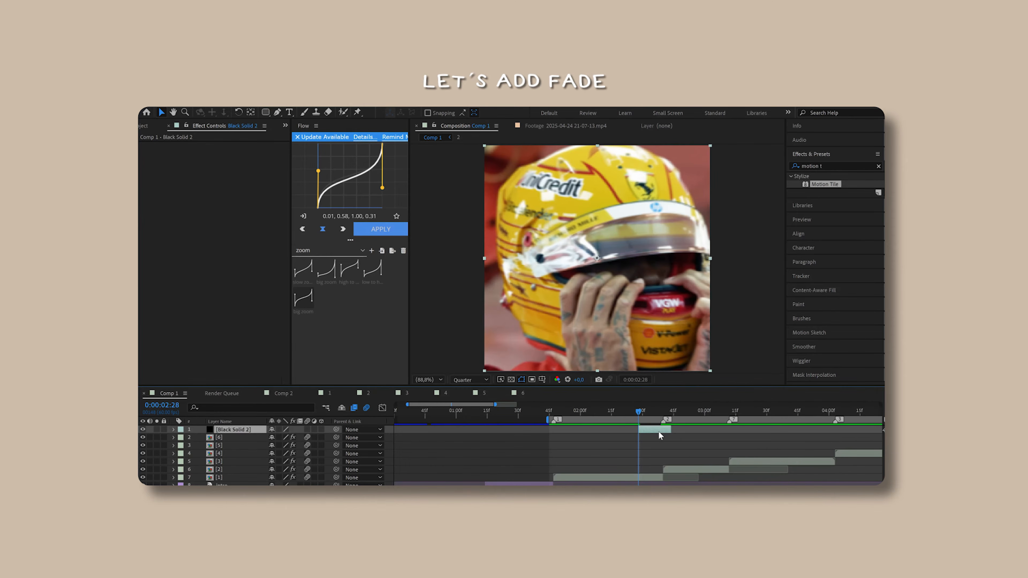
# - Duplicate the trimmed black fade solid and move the copy to the cut where clip 3 starts
pyautogui.hotkey('ctrl', 'd')
pyautogui.moveTo(658, 431); pyautogui.dragTo(729, 432)
pyautogui.click(728, 411)
pyautogui.press('i')
pyautogui.press('u')
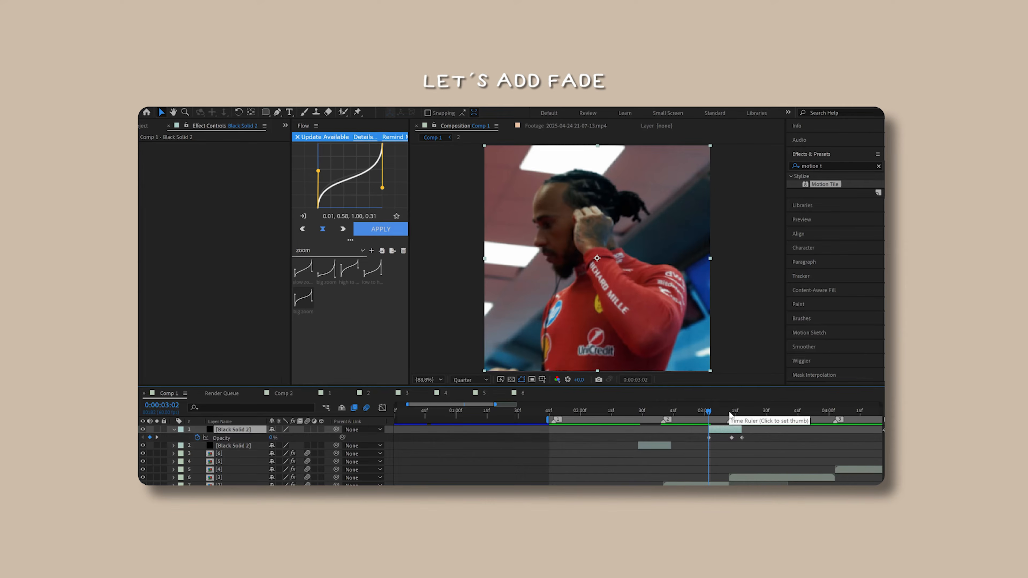
pyautogui.click(728, 412)
pyautogui.press('pageup')
# - Duplicate the fade solid again and align the copy's middle Opacity keyframe with the cut near 0:00:04:03
pyautogui.moveTo(733, 429); pyautogui.dragTo(837, 439)
pyautogui.hotkey('ctrl', 'd')
pyautogui.click(834, 411)
pyautogui.press('u')
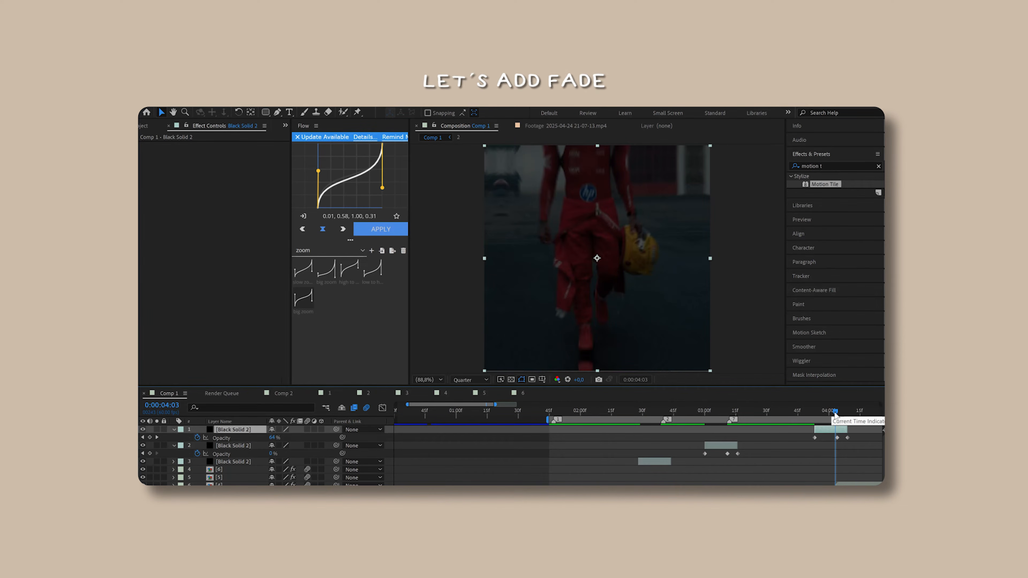
pyautogui.press('pageup')
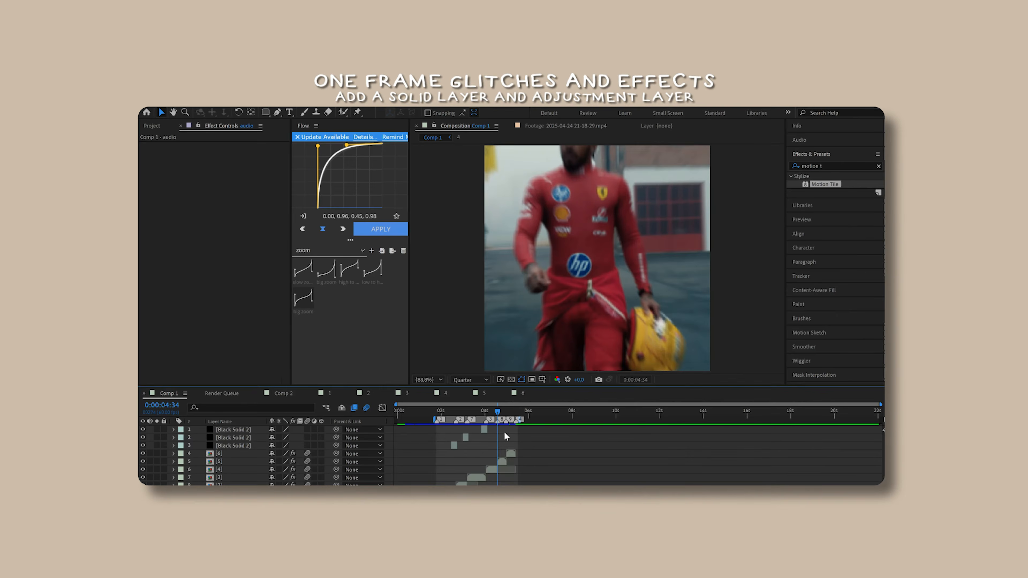
# - Create a new black solid and an adjustment layer above the clips for the one-frame glitches
pyautogui.hotkey('ctrl', 'y')
pyautogui.click(407, 397)
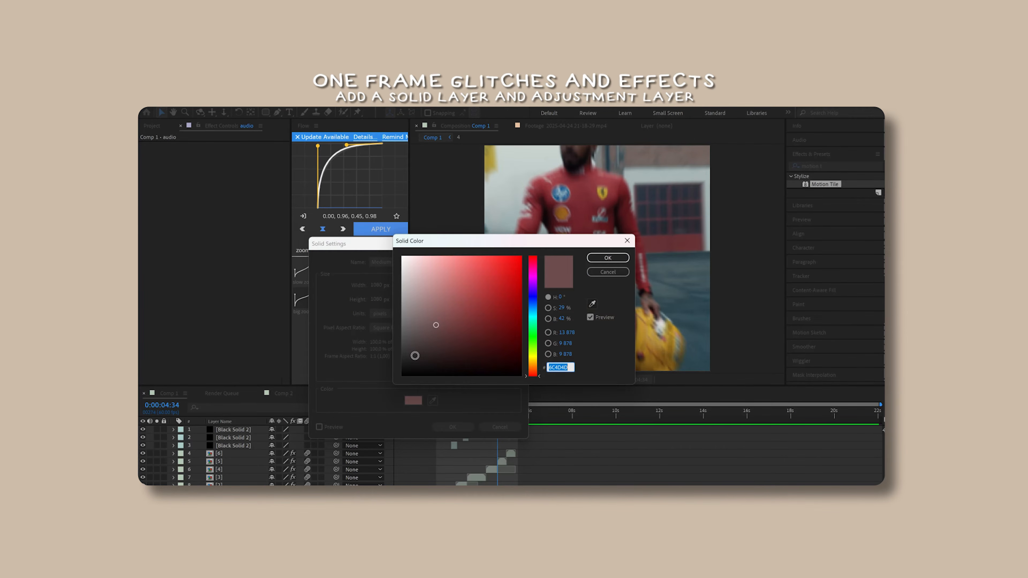
pyautogui.moveTo(415, 355); pyautogui.dragTo(356, 423)
pyautogui.press('Return')
pyautogui.press('Return')
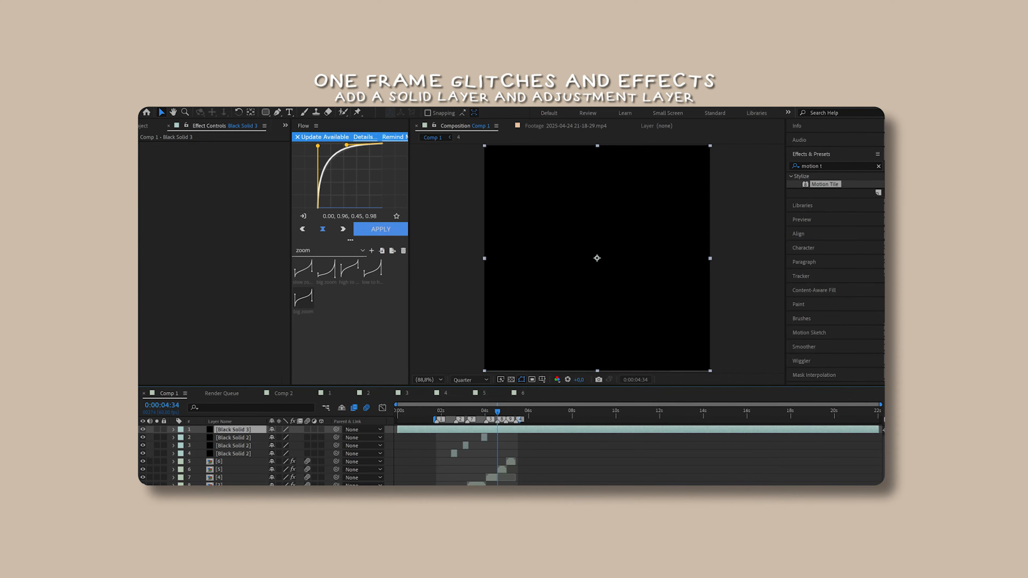
pyautogui.hotkey('ctrl', 'alt', 'y')
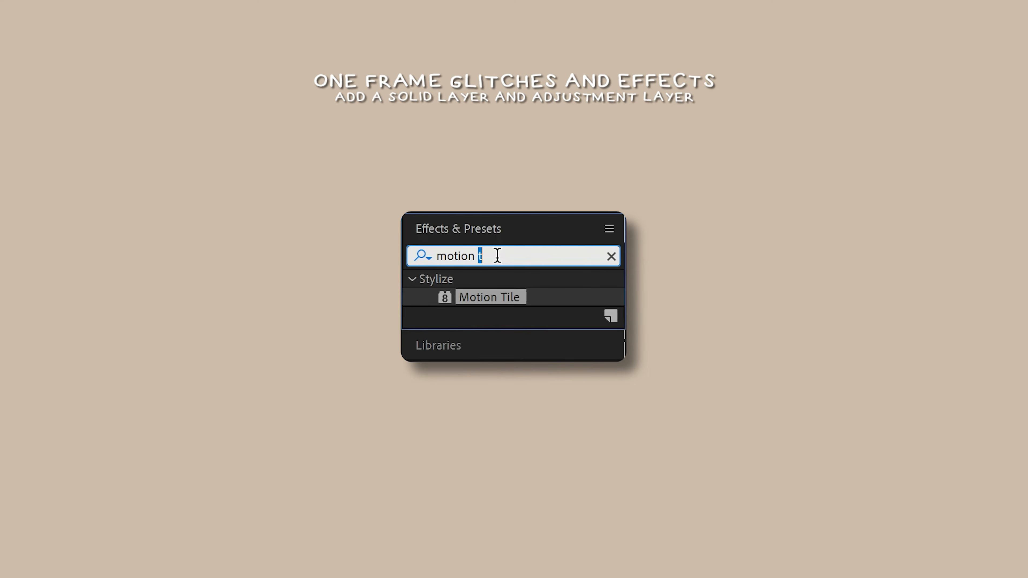
# - Apply the S_Invert effect to the adjustment layer and set its Saturation to 0
pyautogui.click(829, 166)
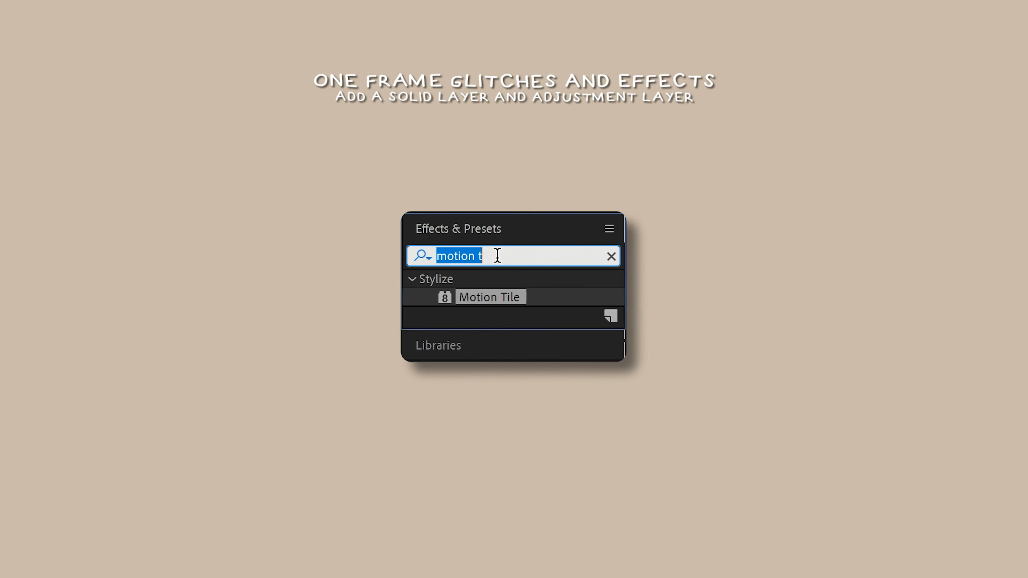
pyautogui.write('s_in')
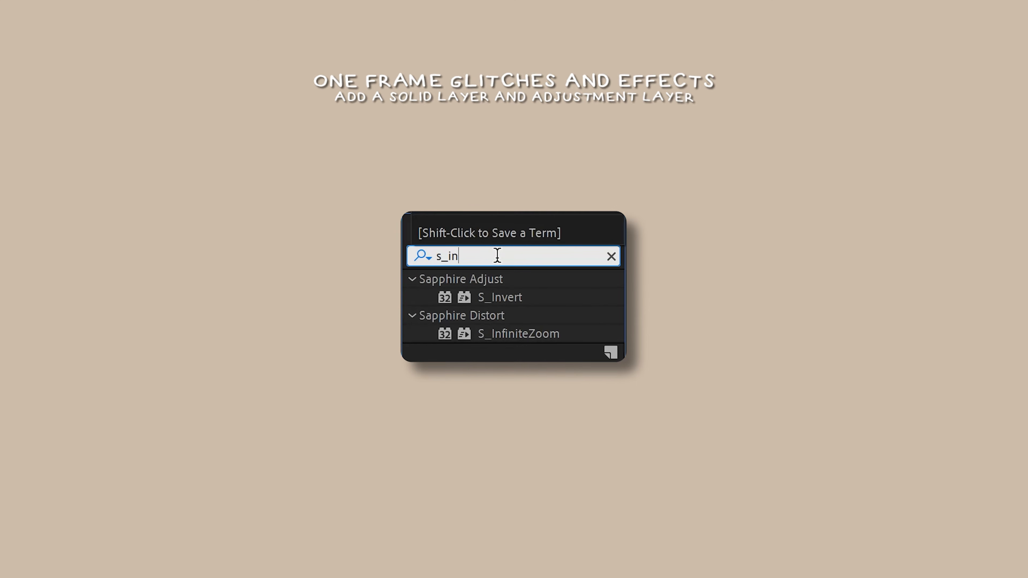
pyautogui.doubleClick(507, 296)
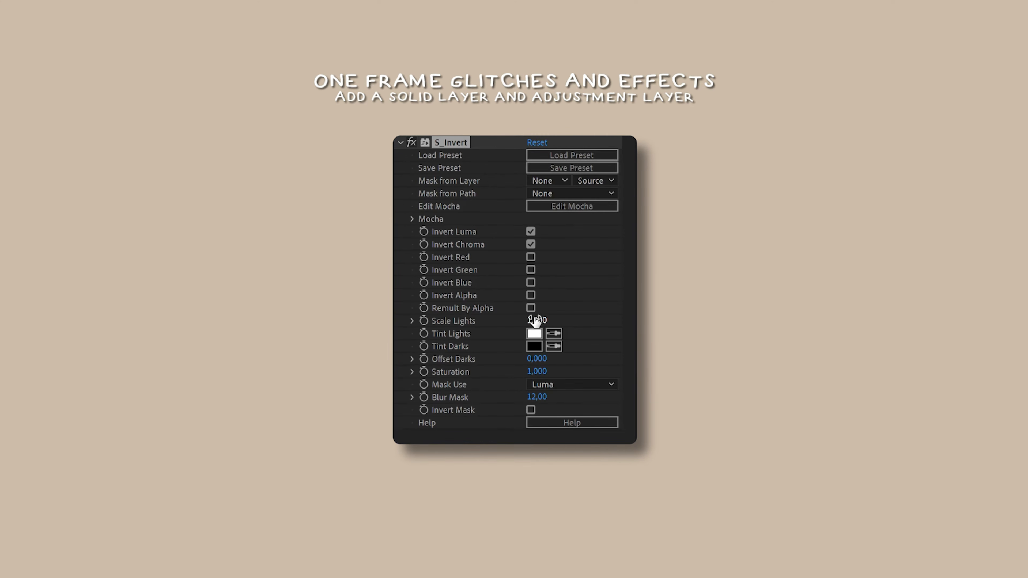
pyautogui.click(538, 370)
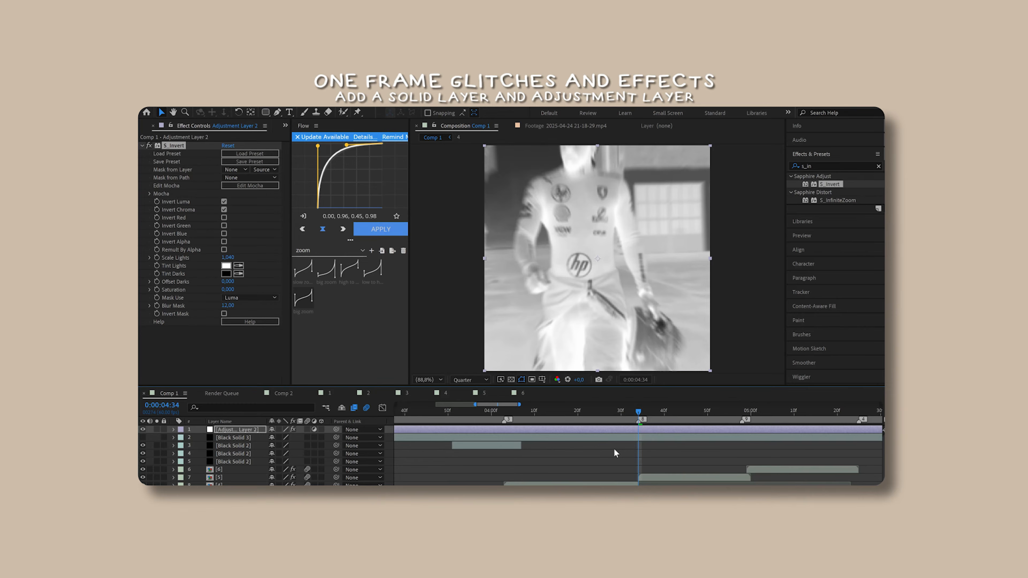
# - Split the inverted adjustment layer at 0:00:04:34 and delete the part before the cut
pyautogui.hotkey('ctrl', 'shift', 'd')
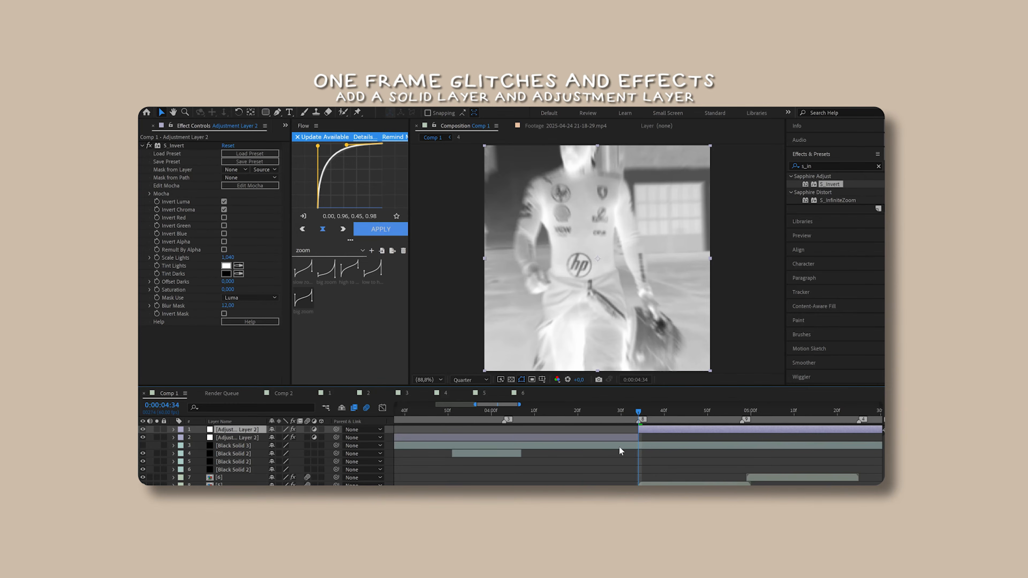
pyautogui.click(621, 436)
pyautogui.press('Delete')
# - Split the adjustment layer into two-frame pieces at 0:00:04:36 and 0:00:04:38, deleting the remainder
pyautogui.press('pagedown')
pyautogui.press('pagedown')
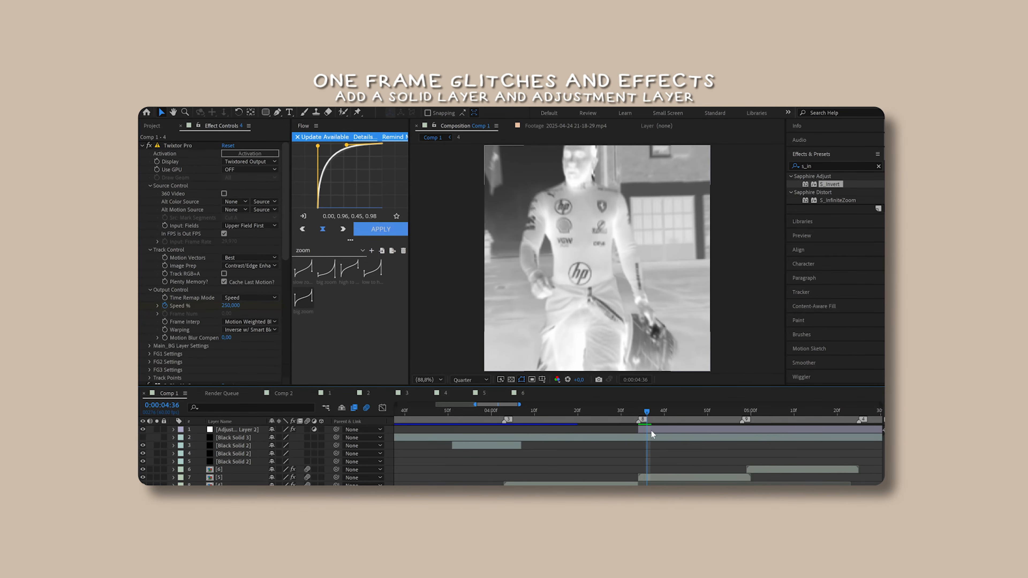
pyautogui.click(654, 429)
pyautogui.hotkey('ctrl', 'shift', 'd')
pyautogui.press('pagedown')
pyautogui.press('pagedown')
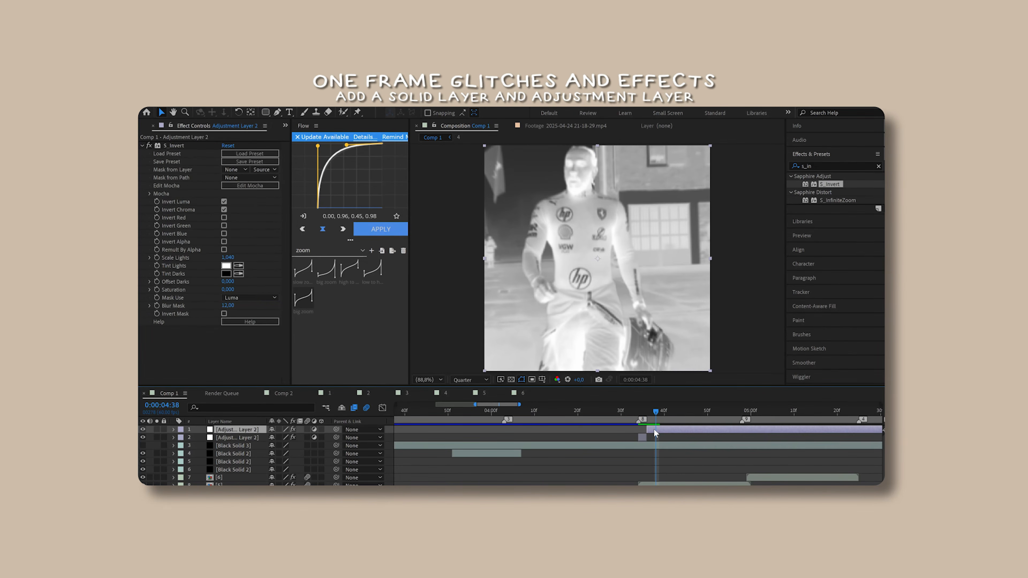
pyautogui.hotkey('ctrl', 'shift', 'd')
pyautogui.press('Delete')
# - Split Black Solid 3 at 0:00:04:38 and 0:00:04:40, deleting everything after the two-frame piece
pyautogui.click(654, 447)
pyautogui.hotkey('ctrl', 'shift', 'd')
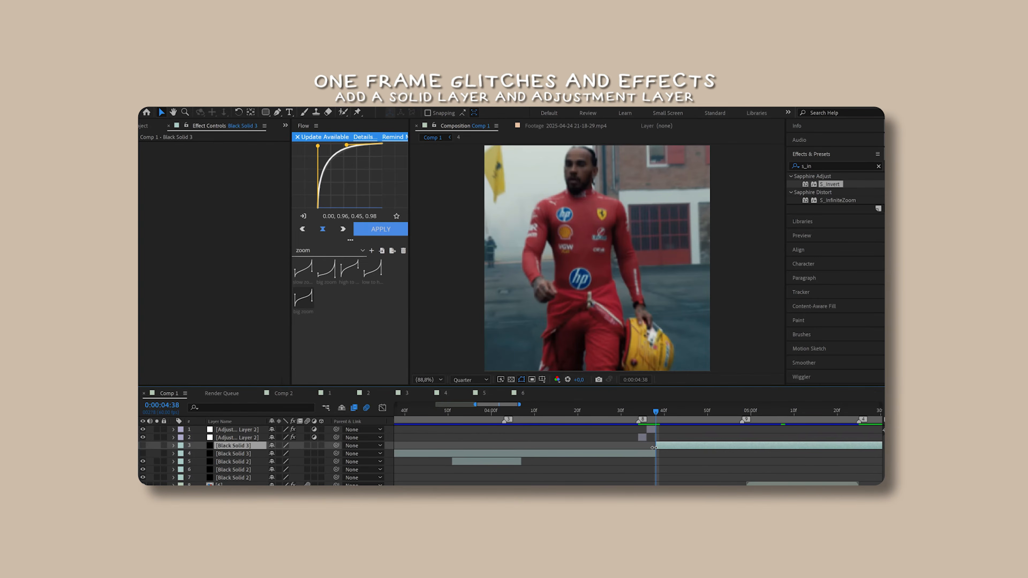
pyautogui.press('pagedown')
pyautogui.press('pagedown')
pyautogui.hotkey('ctrl', 'shift', 'd')
pyautogui.press('Delete')
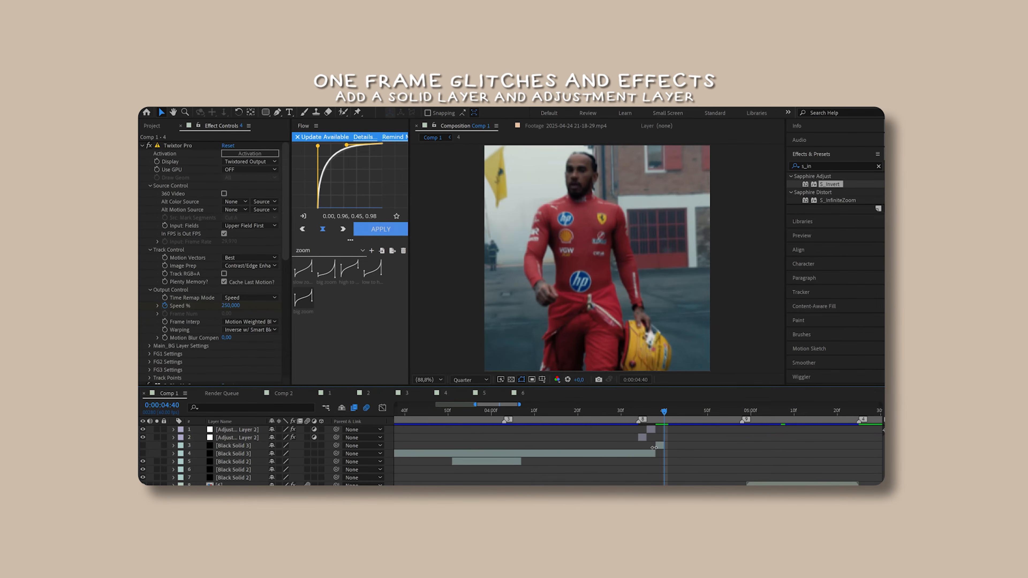
# - Split the earlier part of Black Solid 3 at 0:00:04:36 and delete the long section before it
pyautogui.press('pageup')
pyautogui.press('pageup')
pyautogui.press('pageup')
pyautogui.press('pageup')
pyautogui.click(649, 452)
pyautogui.hotkey('ctrl', 'shift', 'd')
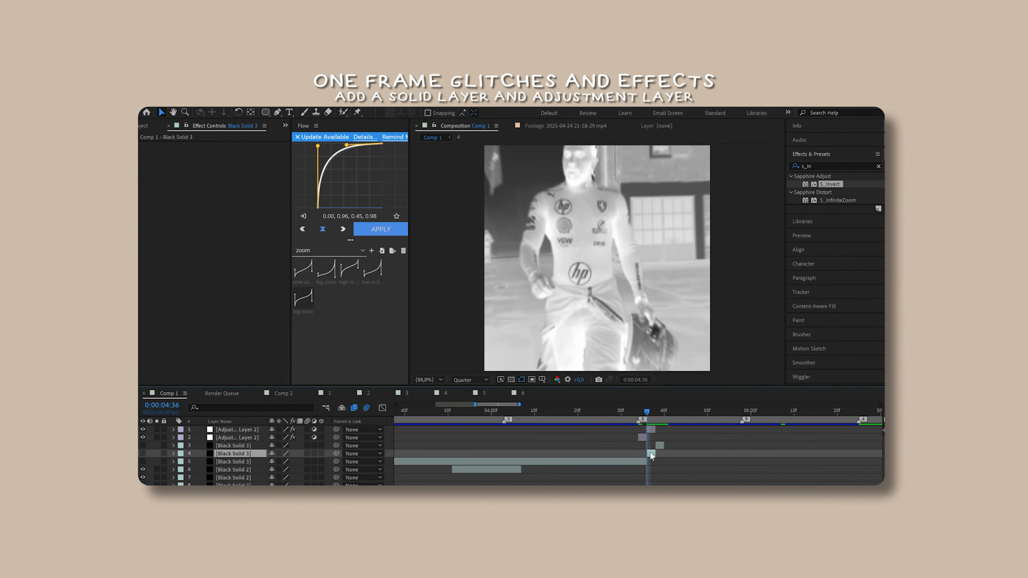
pyautogui.click(643, 462)
pyautogui.press('Delete')
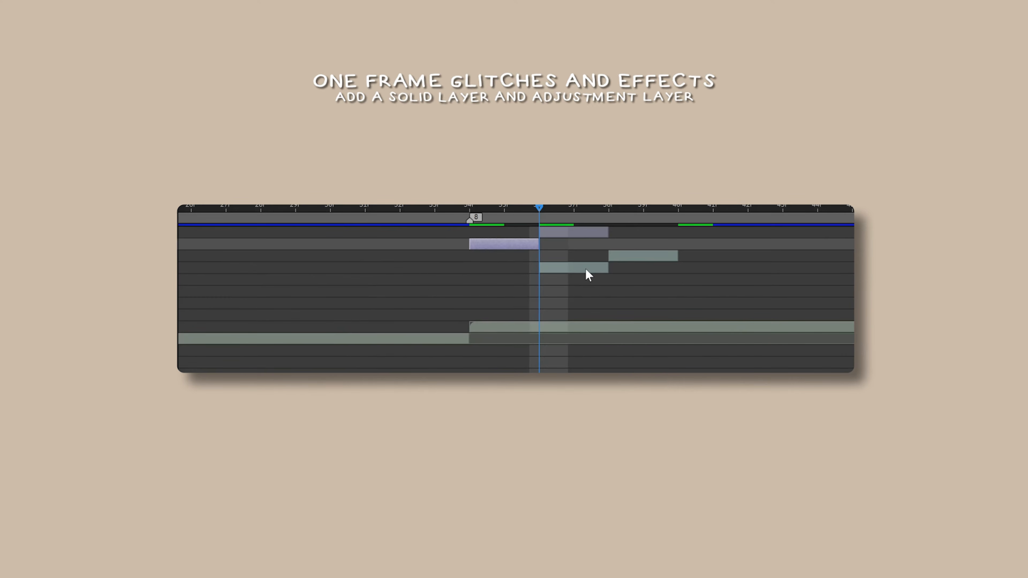
# - Stagger the two-frame solid and adjustment layer pieces before and after the cut at 0:00:04:34
pyautogui.moveTo(585, 269); pyautogui.dragTo(389, 282)
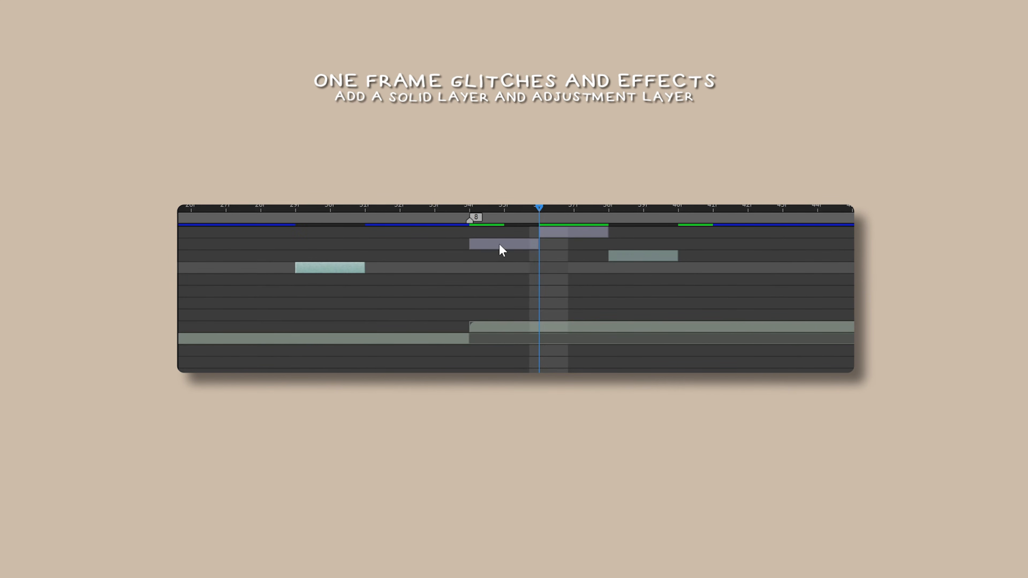
pyautogui.moveTo(500, 245); pyautogui.dragTo(439, 246)
pyautogui.click(351, 265)
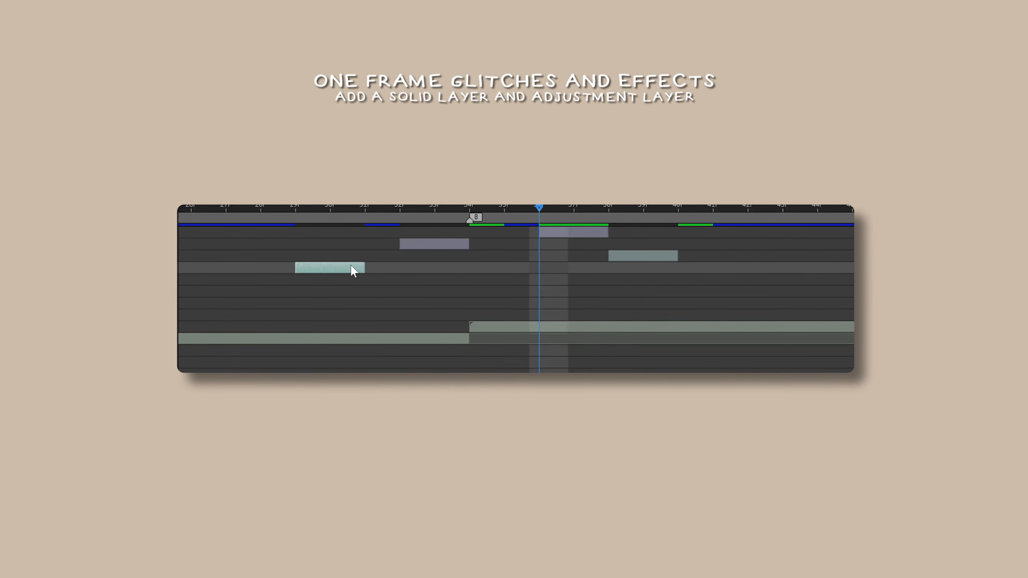
pyautogui.moveTo(352, 270); pyautogui.dragTo(332, 270)
pyautogui.moveTo(629, 259); pyautogui.dragTo(704, 236)
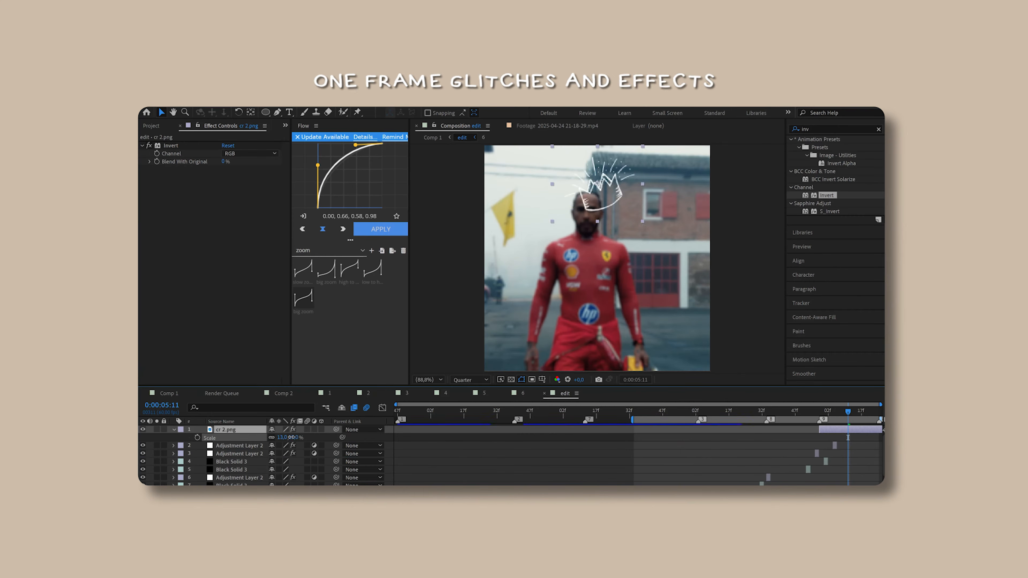
# - Scale down the crown image cr 2.png and position it on the man's head at 0:00:05:11
pyautogui.moveTo(291, 438)
pyautogui.mouseDown()
pyautogui.moveTo(224, 445)
pyautogui.moveTo(277, 437)
pyautogui.mouseUp()
pyautogui.press('p')
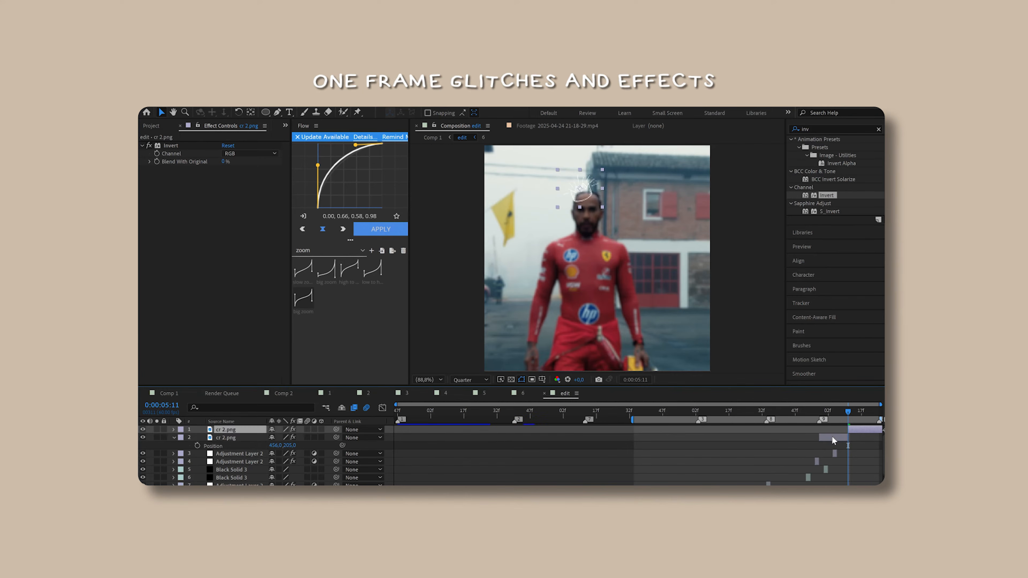
# - Remove the part of cr 2.png before 0:00:05:11 and split the remaining crown layer at 0:00:05:13
pyautogui.click(834, 439)
pyautogui.press('=')
pyautogui.press('=')
pyautogui.press('pagedown')
pyautogui.press('pagedown')
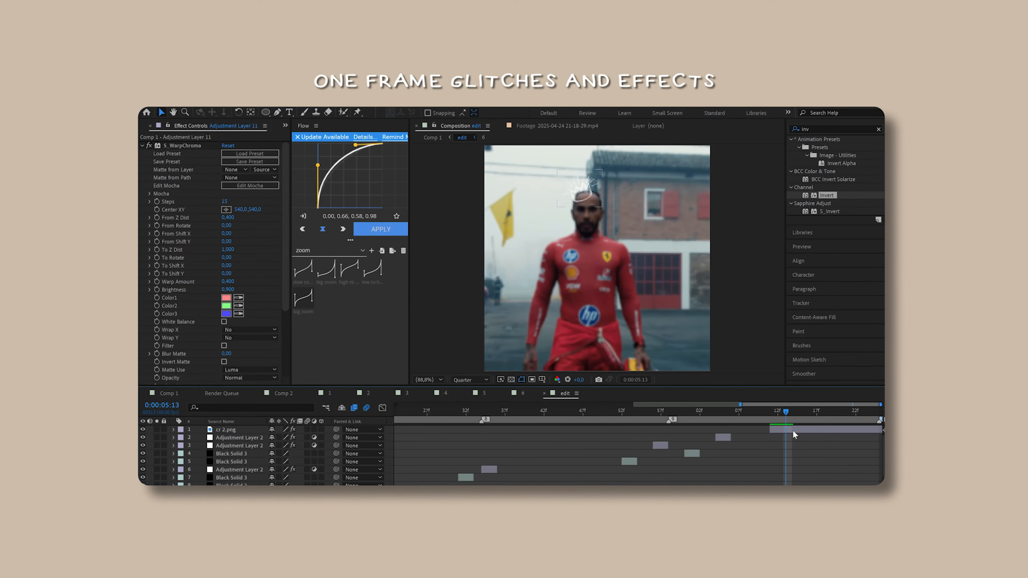
pyautogui.click(793, 431)
pyautogui.hotkey('ctrl', 'shift', 'd')
# - Rotate and slightly enlarge the crown piece starting at 0:00:05:13, and reposition it to 478, 191
pyautogui.press('r')
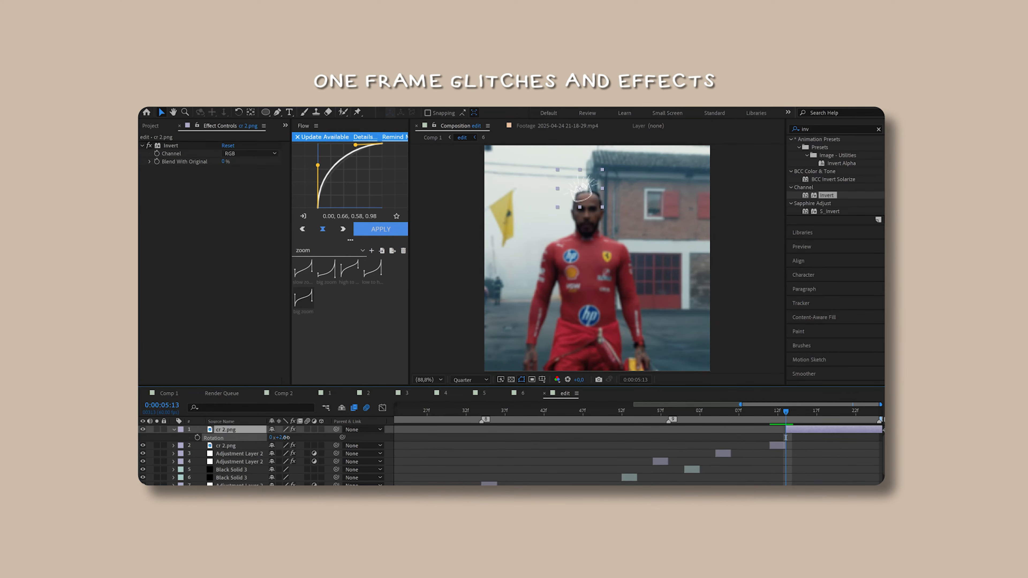
pyautogui.press('p')
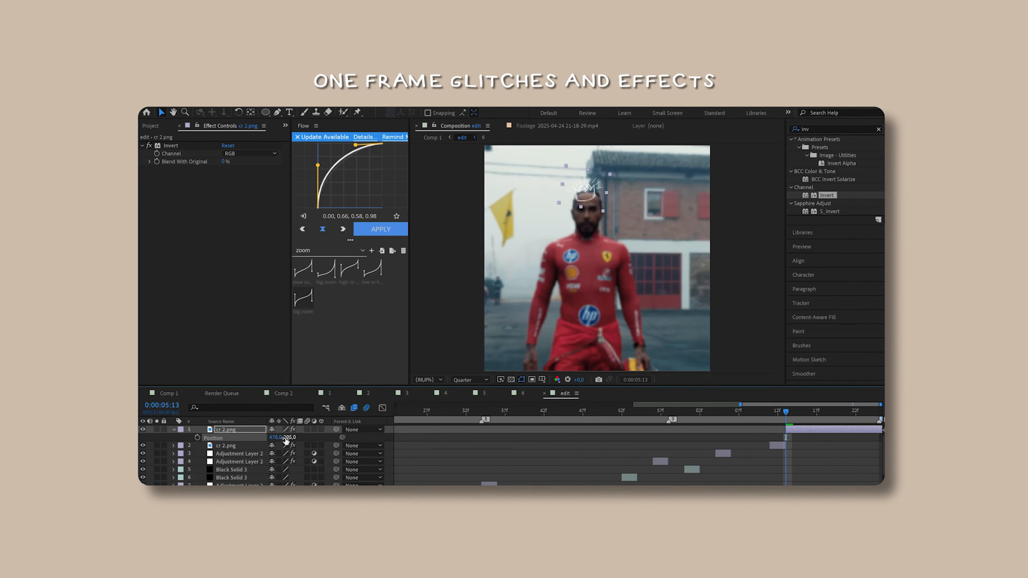
pyautogui.press('s')
pyautogui.moveTo(284, 438); pyautogui.dragTo(286, 437)
pyautogui.press('p')
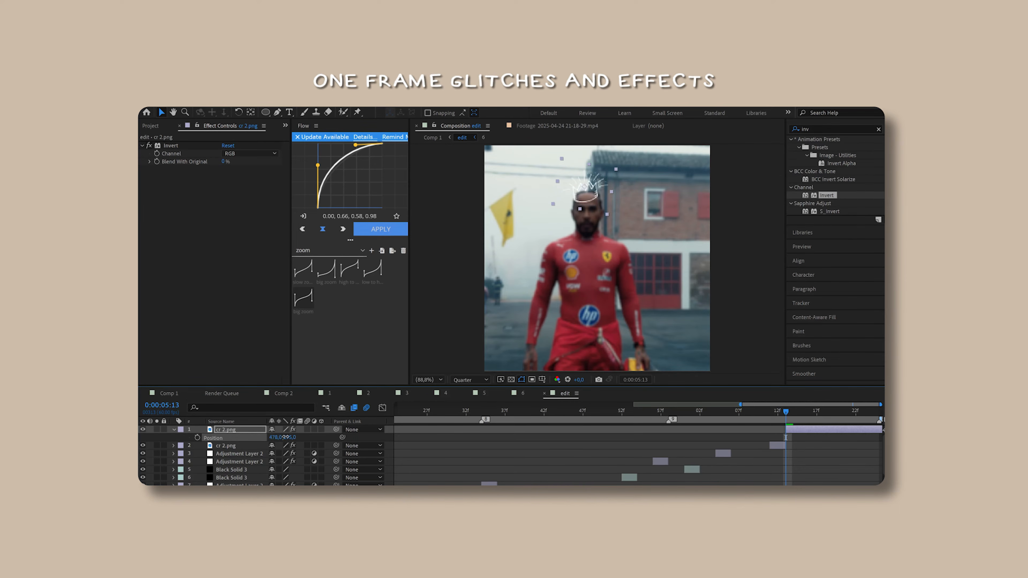
# - Advance two frames to 0:00:05:15 and split the crown layer there
pyautogui.click(796, 443)
pyautogui.press('pagedown')
pyautogui.press('pagedown')
pyautogui.click(794, 430)
pyautogui.hotkey('ctrl', 'shift', 'd')
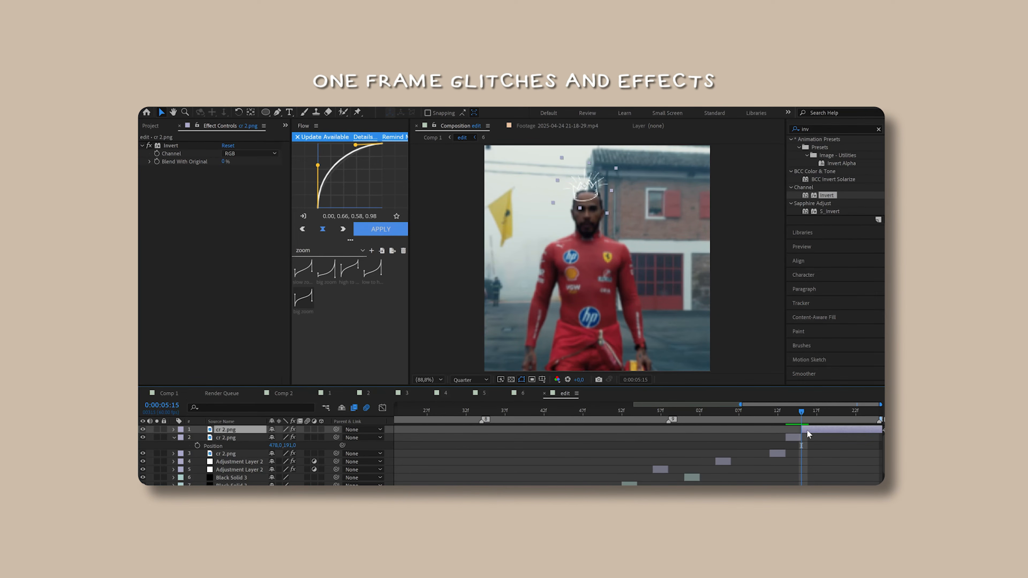
# - Rotate the crown piece starting at 0:00:05:15, reposition it to 534, 191 on the man's head, and advance two frames
pyautogui.press('r')
pyautogui.moveTo(284, 439)
pyautogui.mouseDown()
pyautogui.moveTo(299, 438)
pyautogui.moveTo(279, 438)
pyautogui.mouseUp()
pyautogui.press('p')
pyautogui.press('r')
pyautogui.press('p')
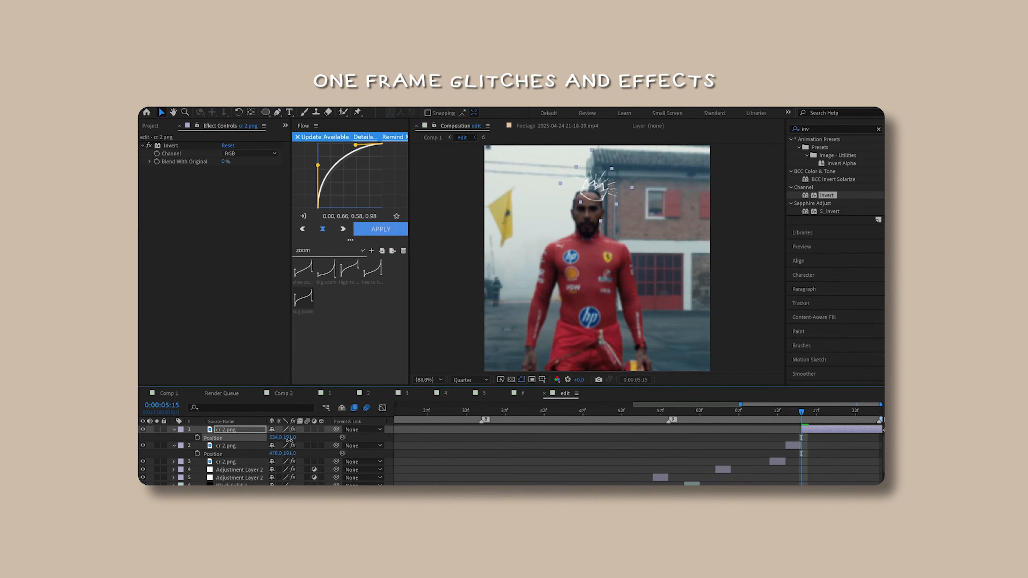
pyautogui.press('pagedown')
pyautogui.press('pagedown')
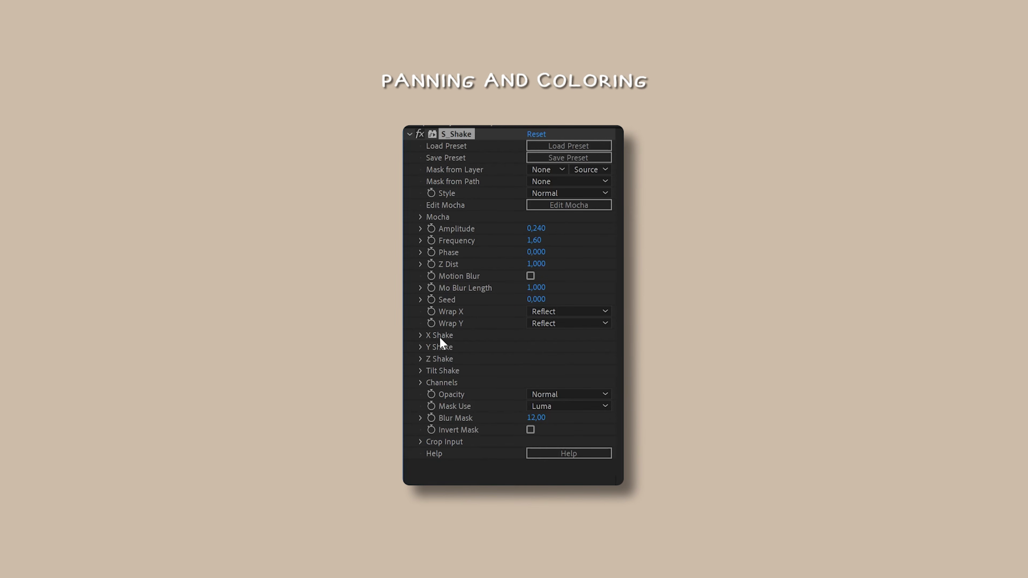
# - In S_Shake, set X Rand Amp to 100, X Wave Amp to 10, Y Rand Amp to 107 and Y Wave Amp to 10
pyautogui.click(420, 335)
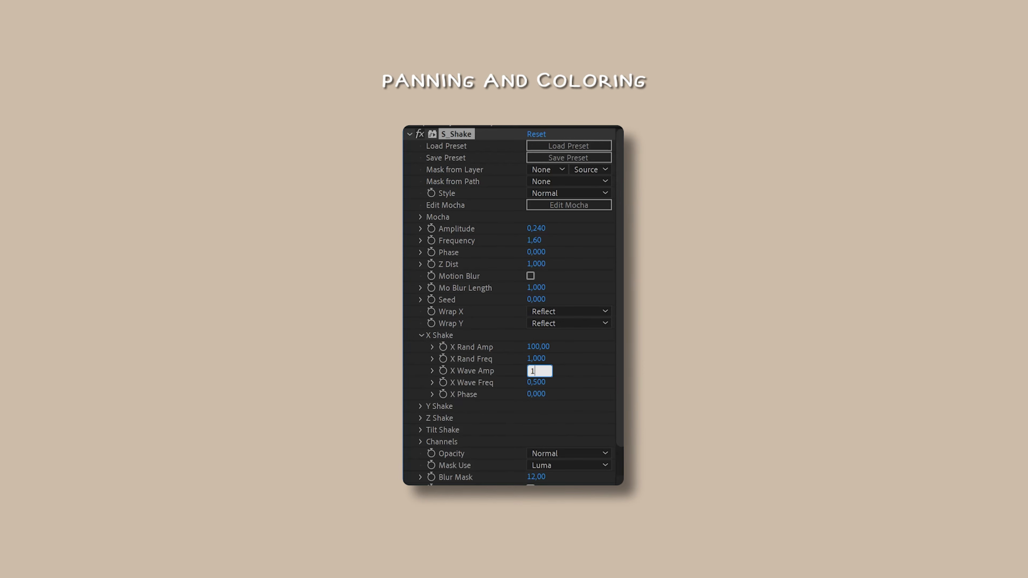
pyautogui.click(420, 406)
pyautogui.click(532, 417)
pyautogui.write('10')
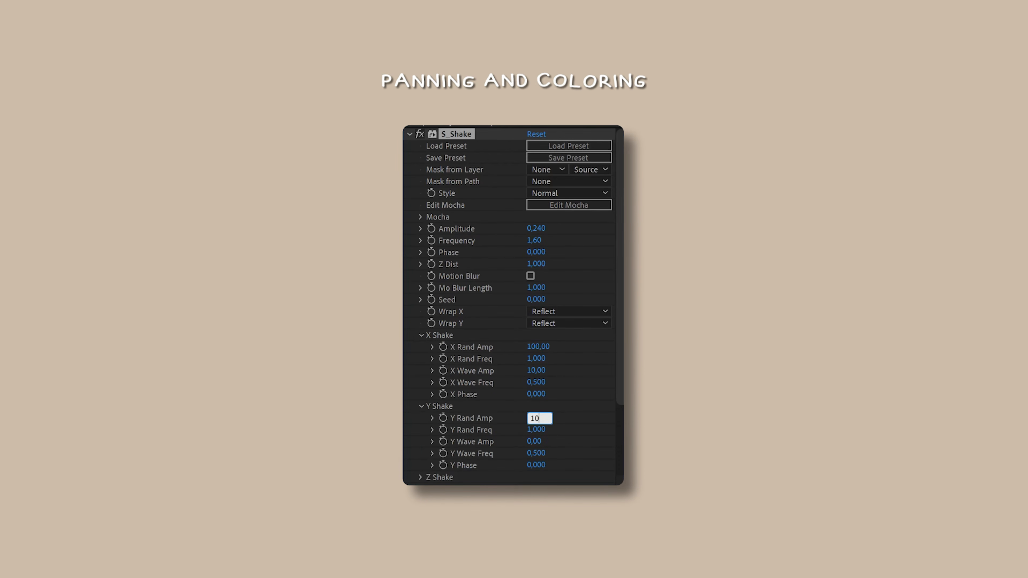
pyautogui.write('0')
pyautogui.press('Return')
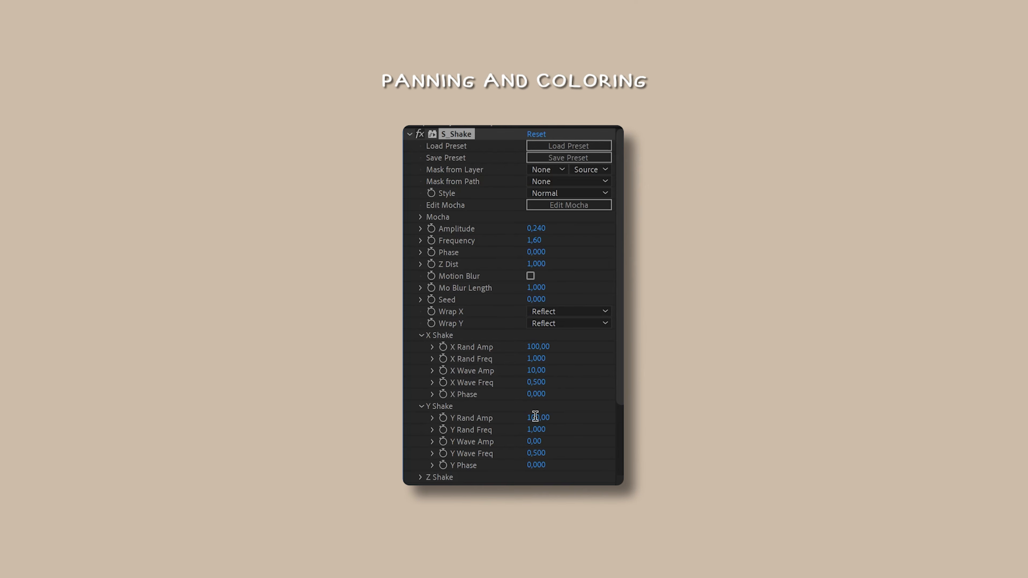
pyautogui.click(535, 416)
pyautogui.write('107')
pyautogui.press('Return')
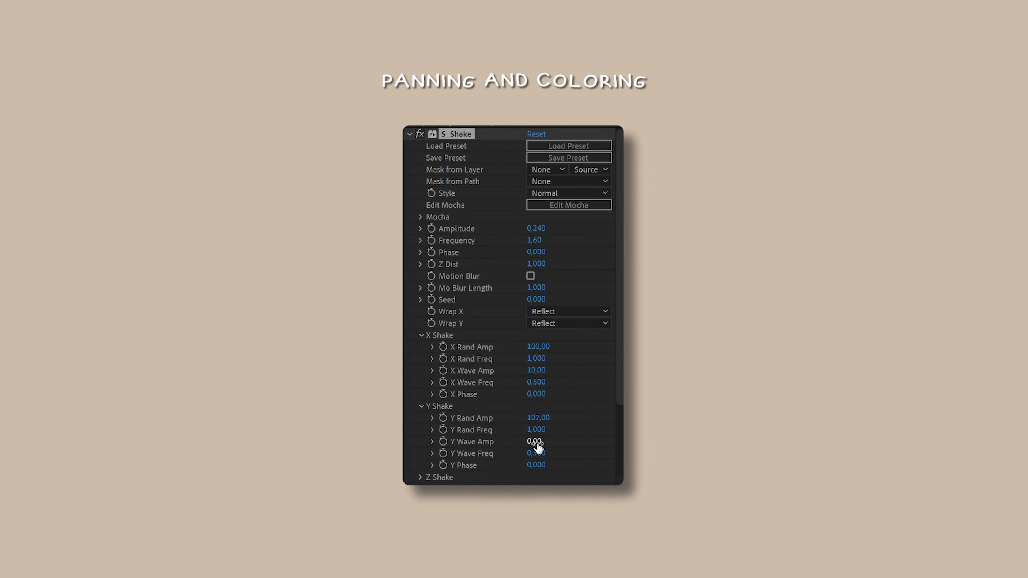
pyautogui.click(534, 442)
pyautogui.press('Return')
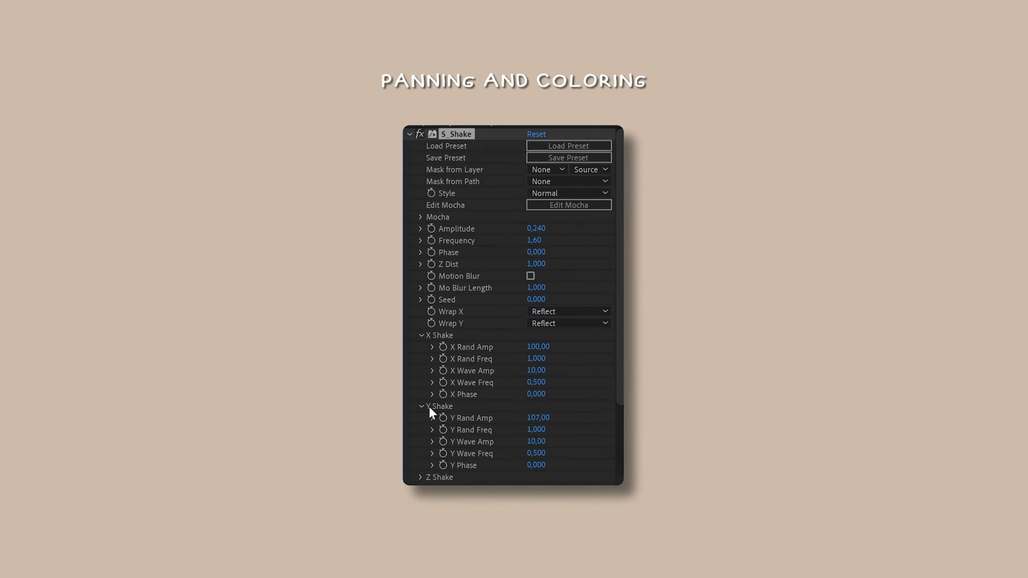
pyautogui.click(420, 406)
# - Set the Z Shake parameters of S_Shake to Z Rand Amp 15 and Z Wave Amp 5
pyautogui.click(419, 417)
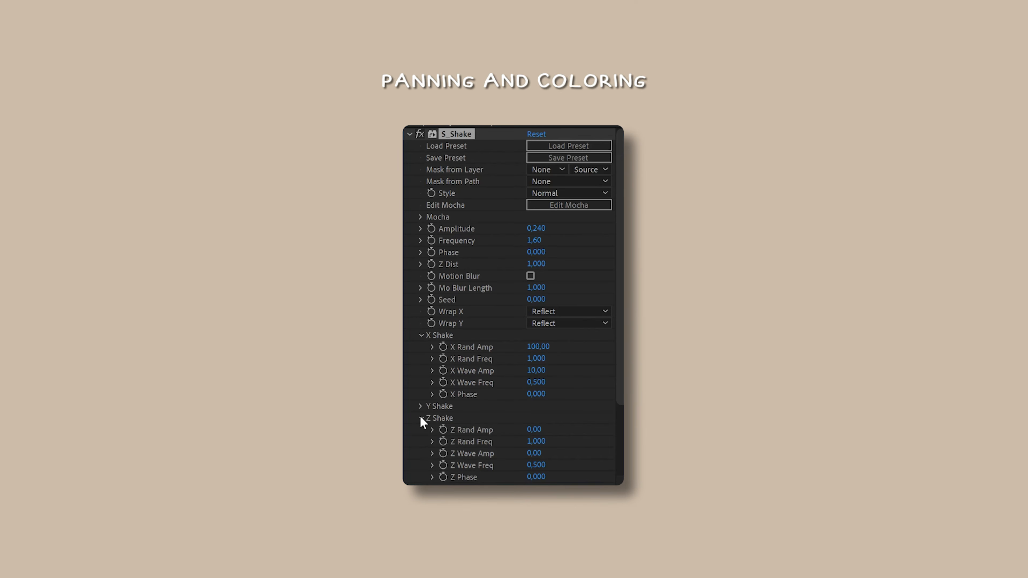
pyautogui.click(535, 430)
pyautogui.write('15')
pyautogui.press('Return')
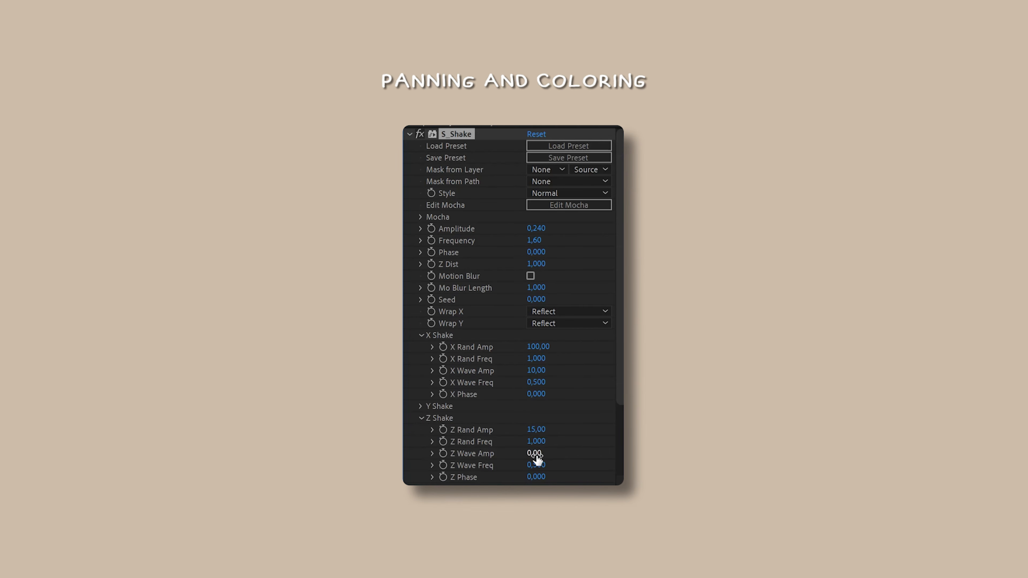
pyautogui.click(535, 453)
pyautogui.write('5')
pyautogui.press('Return')
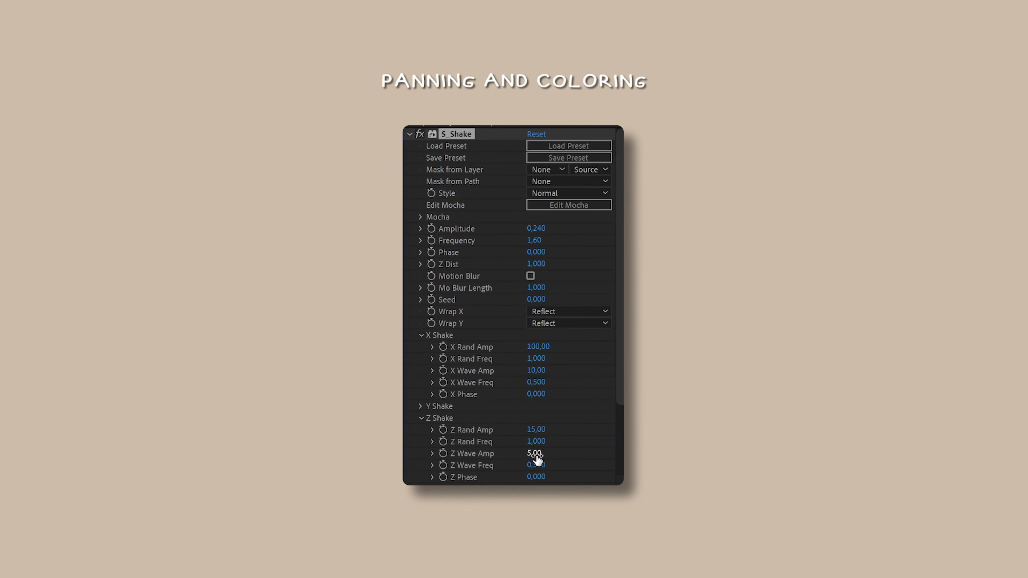
pyautogui.click(421, 418)
# - Set the Tilt Shake parameters of S_Shake to Tilt Rand Amp 12, Tilt Rand Freq 0.7 and Tilt Wave Amp 5
pyautogui.click(421, 428)
pyautogui.click(533, 434)
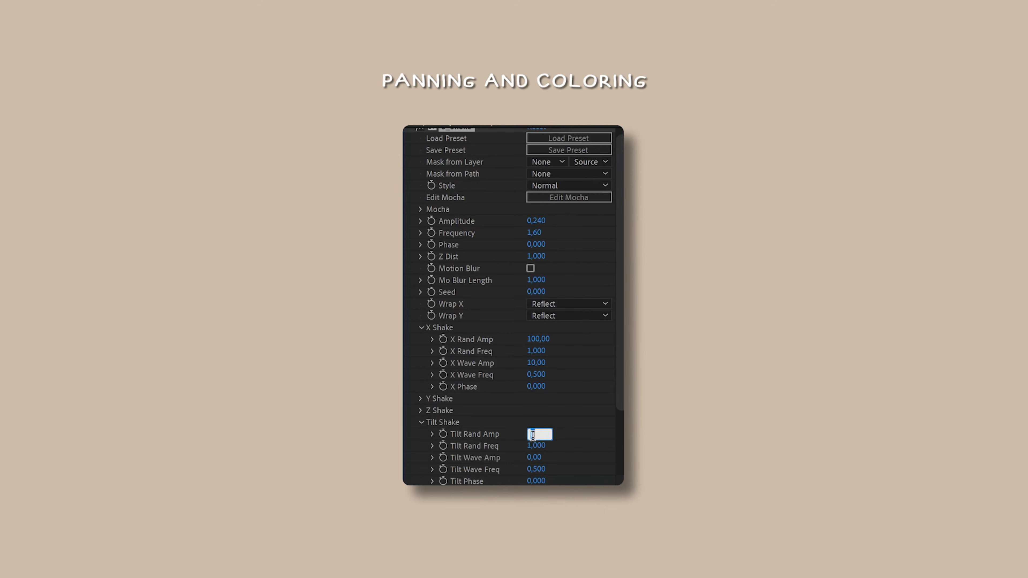
pyautogui.press('Return')
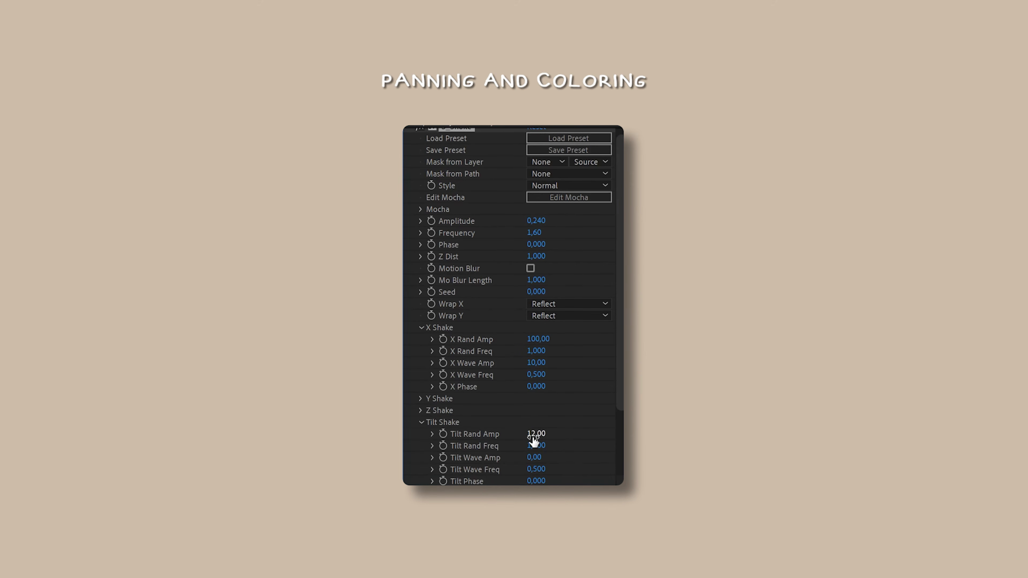
pyautogui.click(535, 445)
pyautogui.write('0')
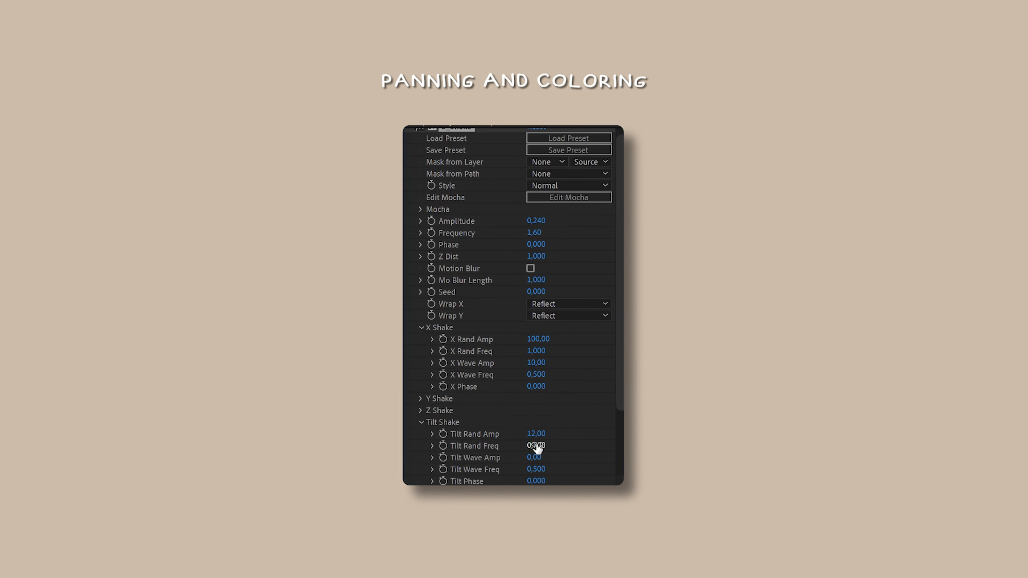
pyautogui.click(535, 457)
pyautogui.write('5')
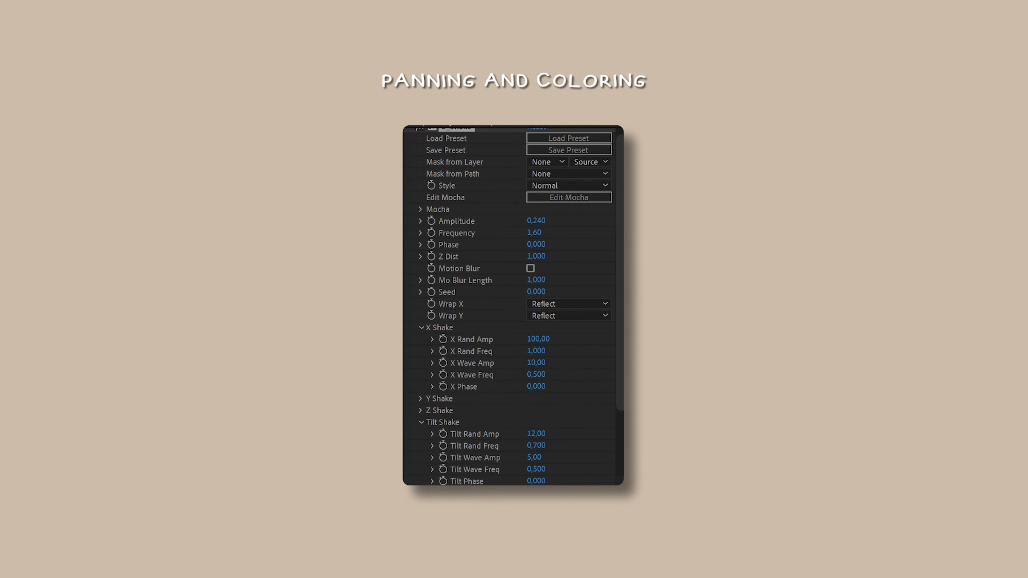